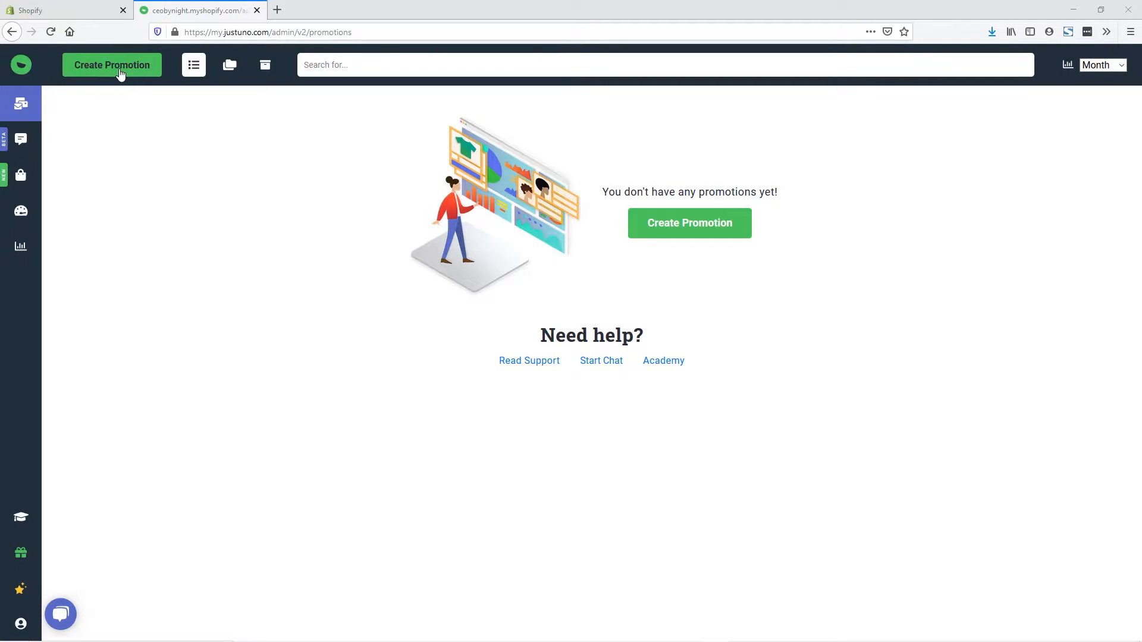
Step: Start a new promotion from the prebuilt templates and check the available categories, keeping Summer selected
left_click(120, 72)
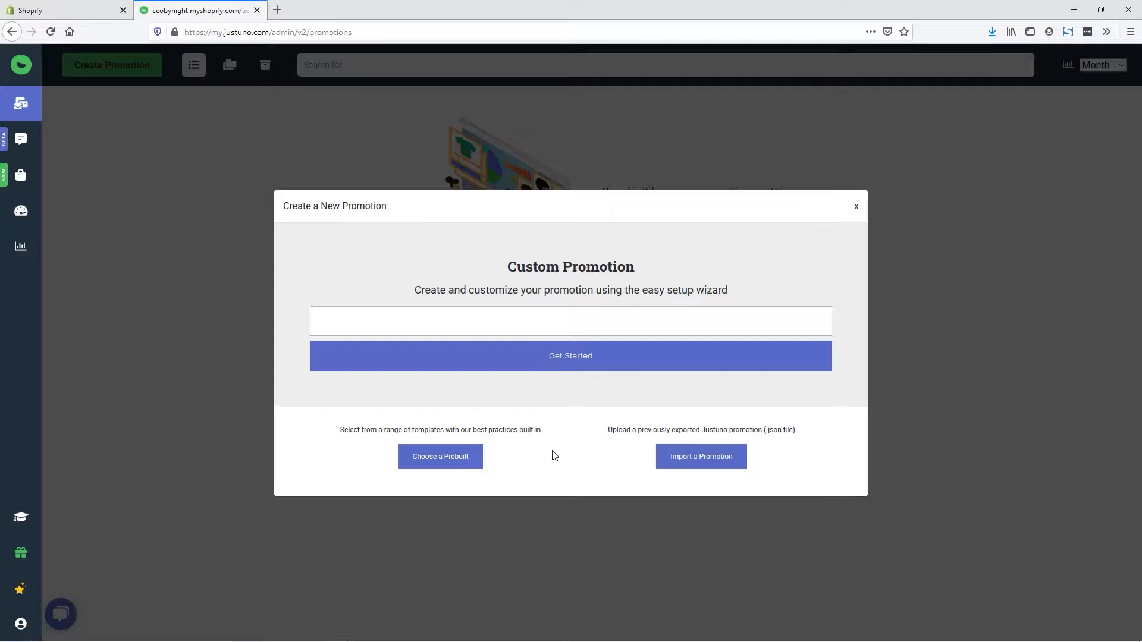
left_click(429, 468)
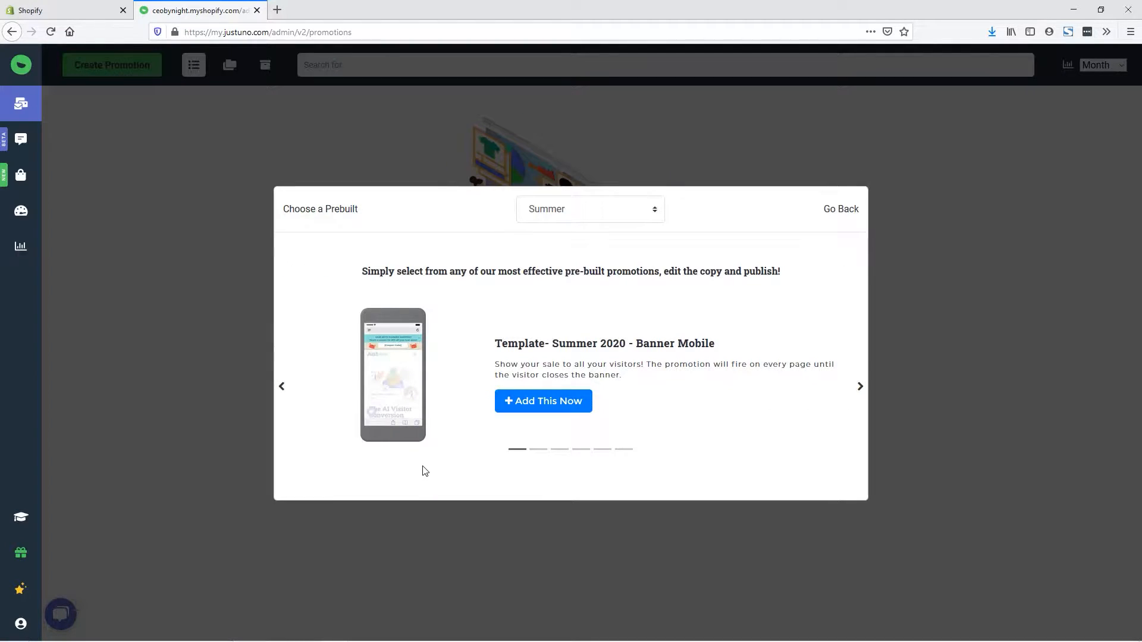
left_click(563, 208)
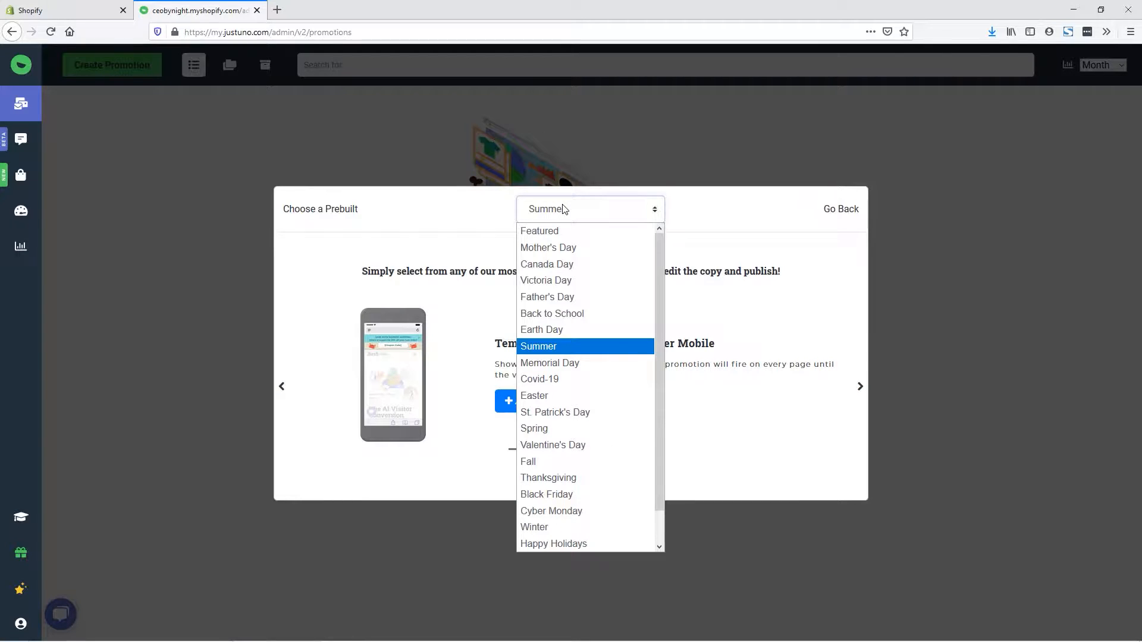
left_click(714, 218)
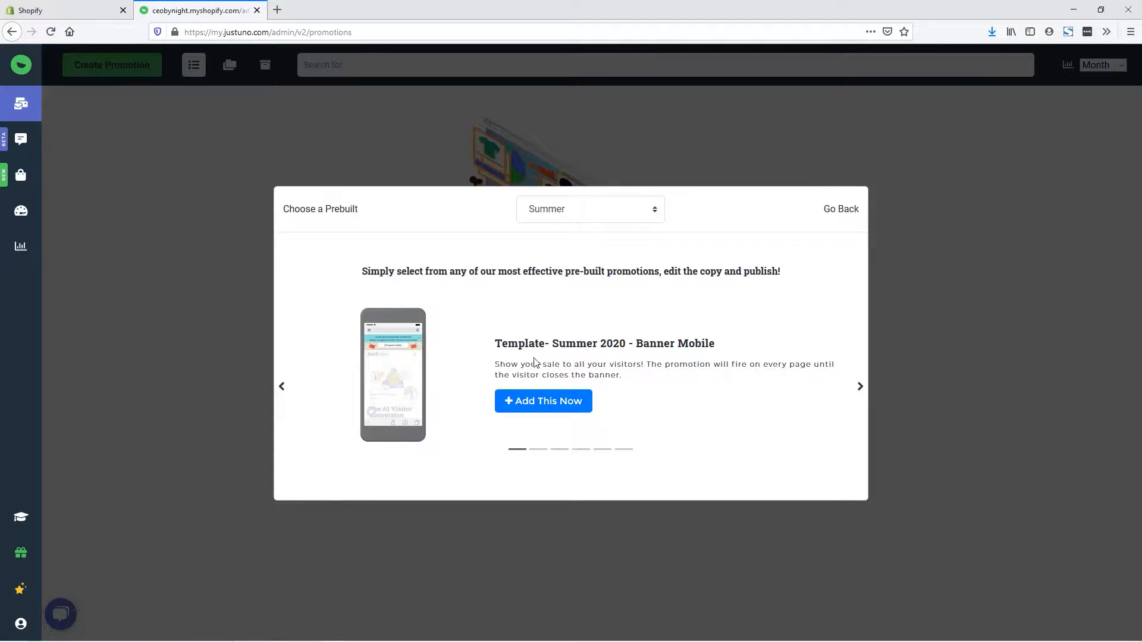
Step: Browse the Summer templates and add "Template- Summer 2020 - Lead Capture Desktop"
left_click(858, 388)
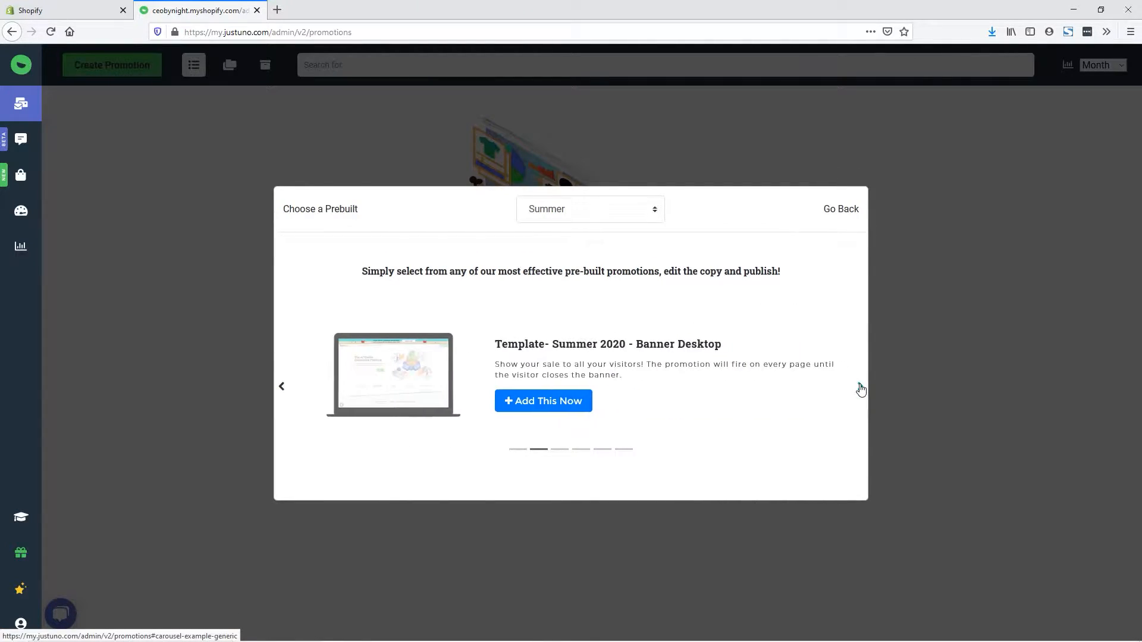
left_click(859, 388)
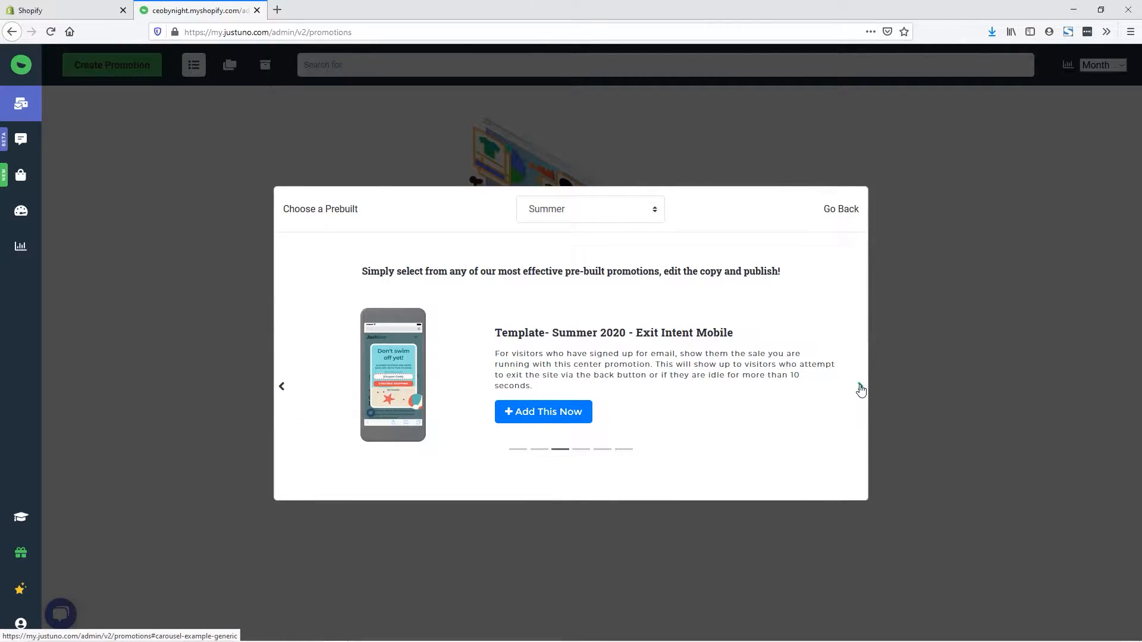
left_click(860, 389)
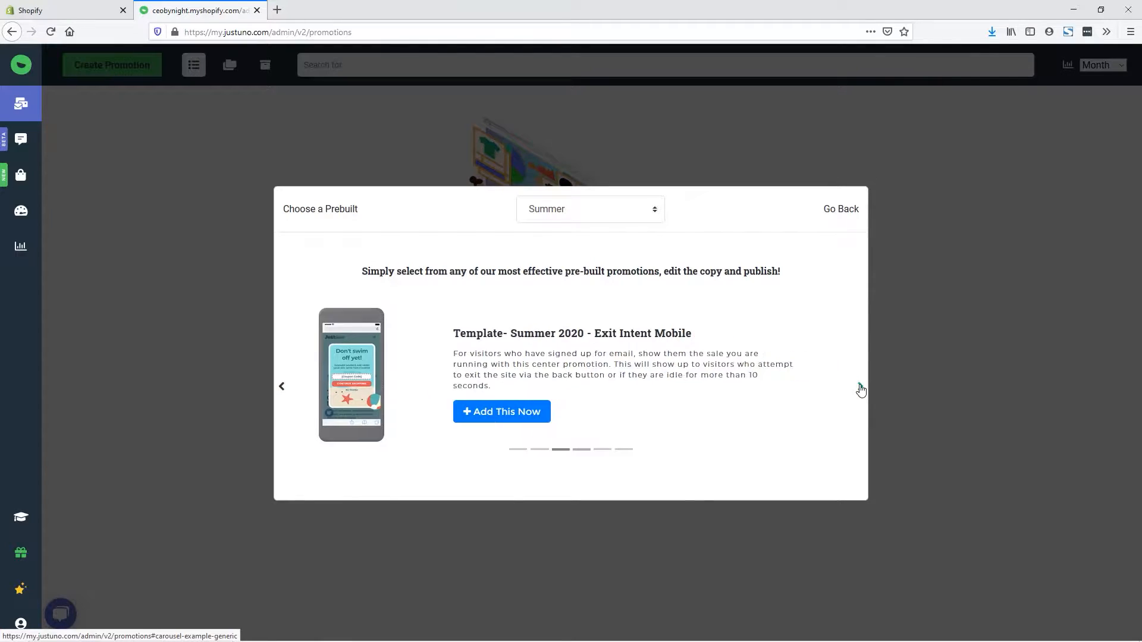
left_click(860, 388)
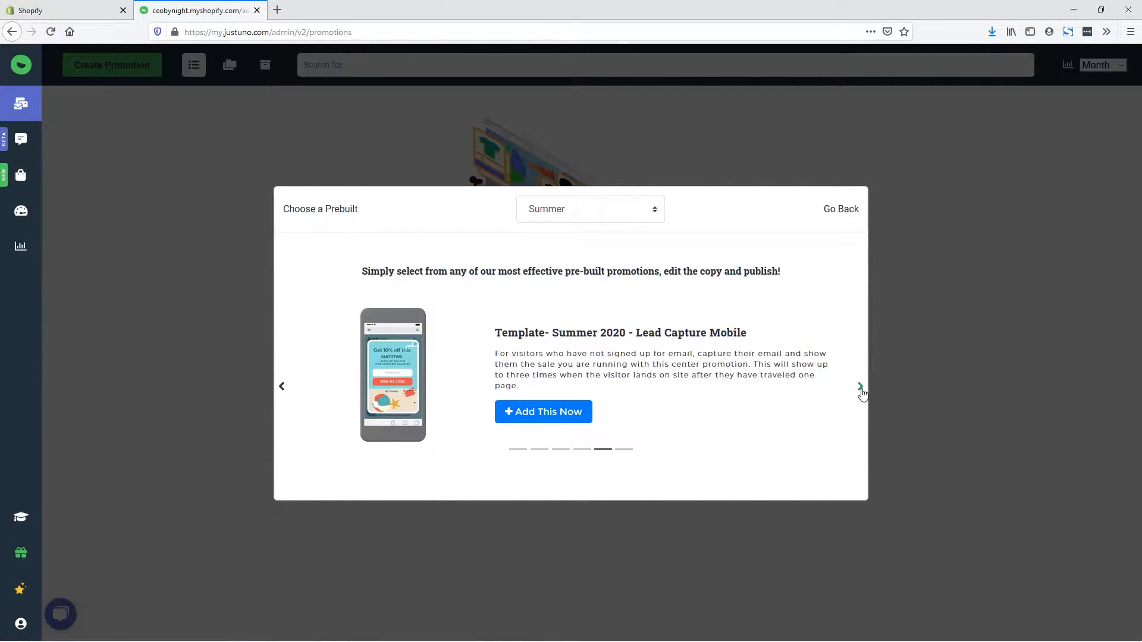
left_click(861, 388)
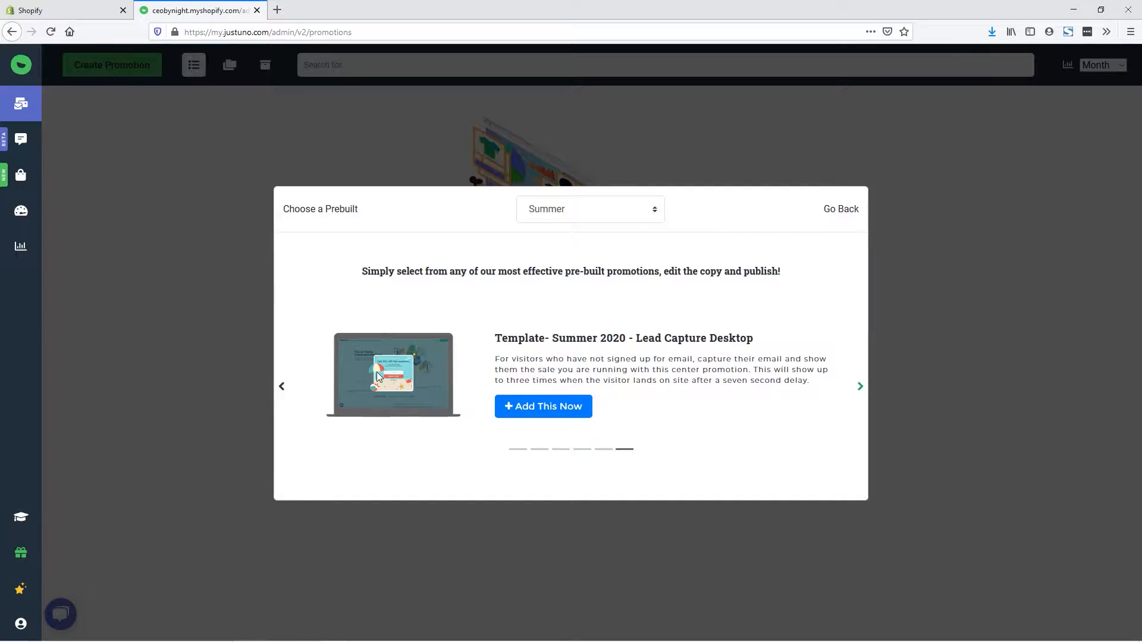
left_click(542, 411)
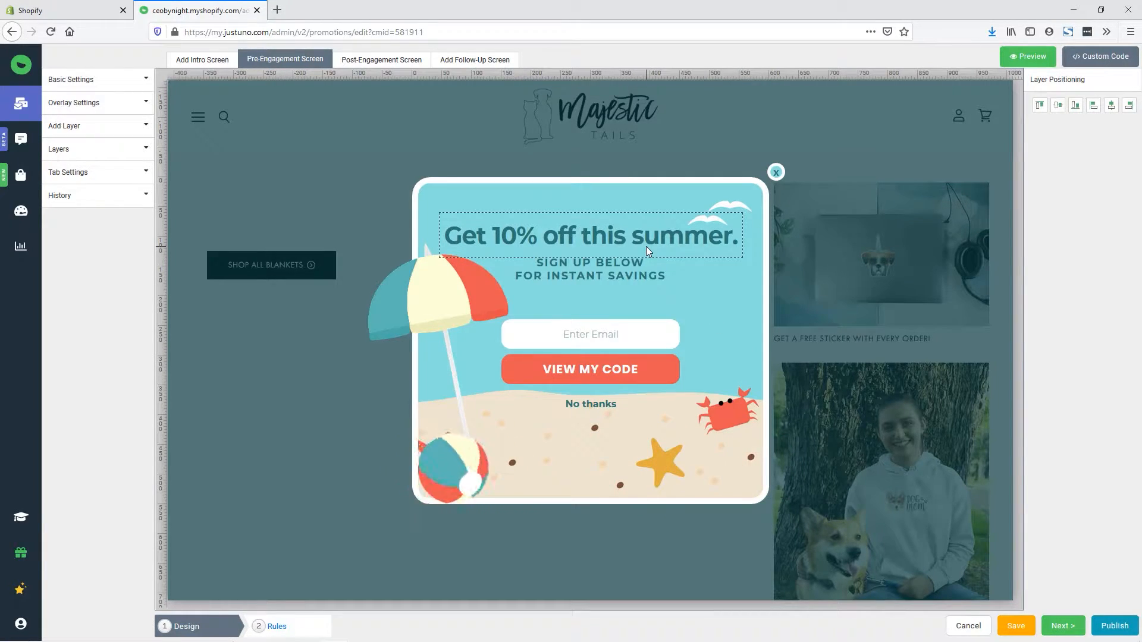
Step: Examine the discount headline's text editing options and the post-engagement screen, returning to the pre-engagement screen
left_click(563, 241)
left_click(562, 242)
double_click(570, 242)
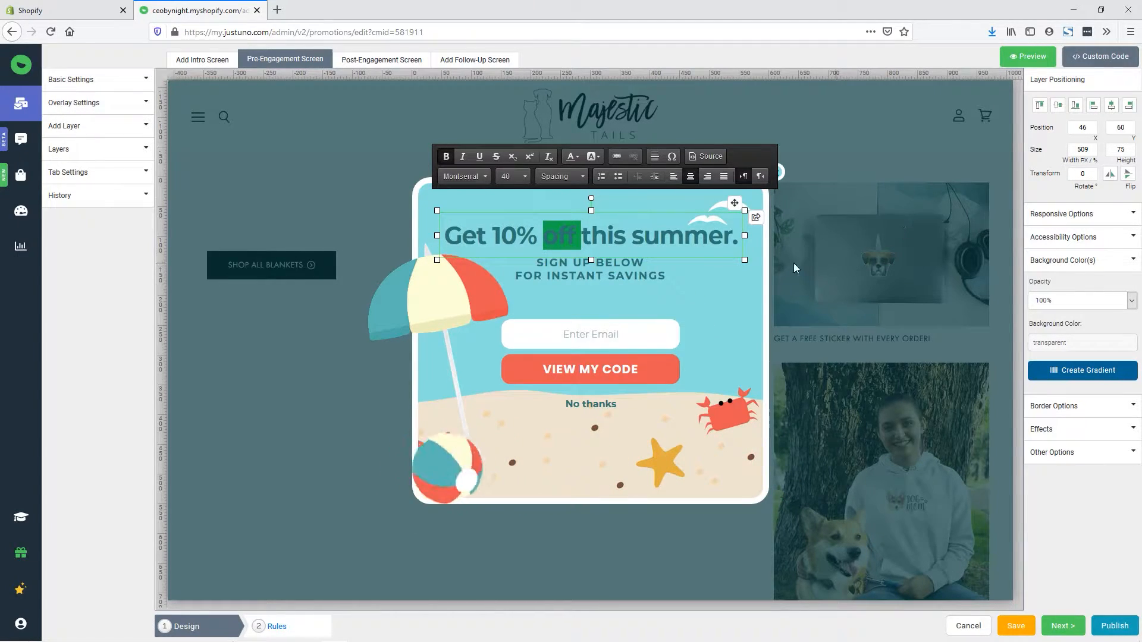
left_click(729, 280)
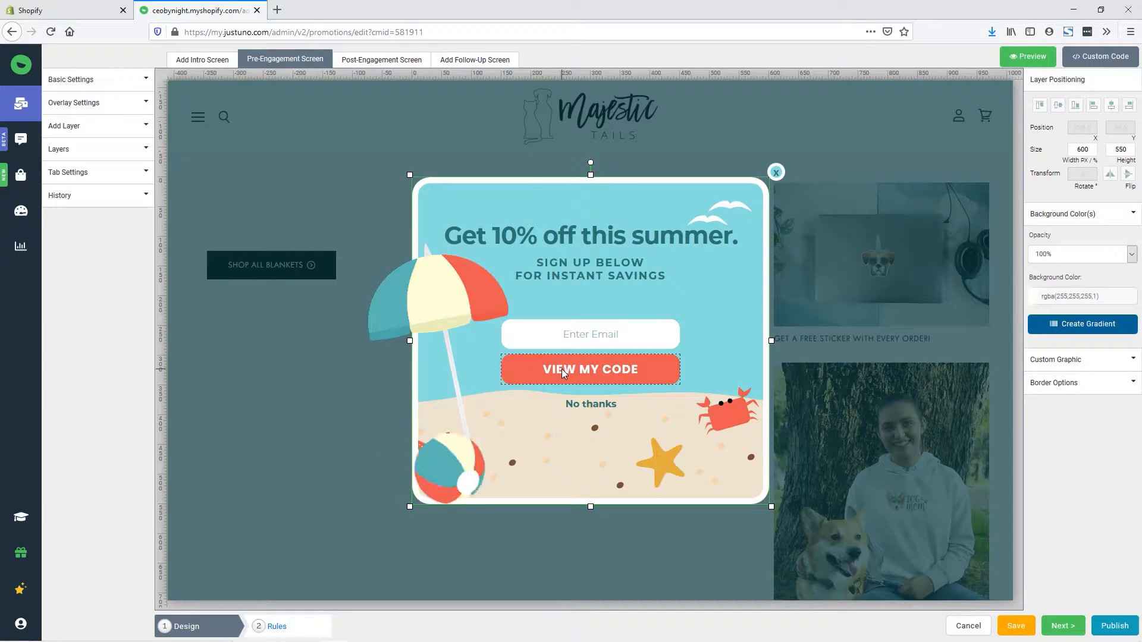
left_click(366, 60)
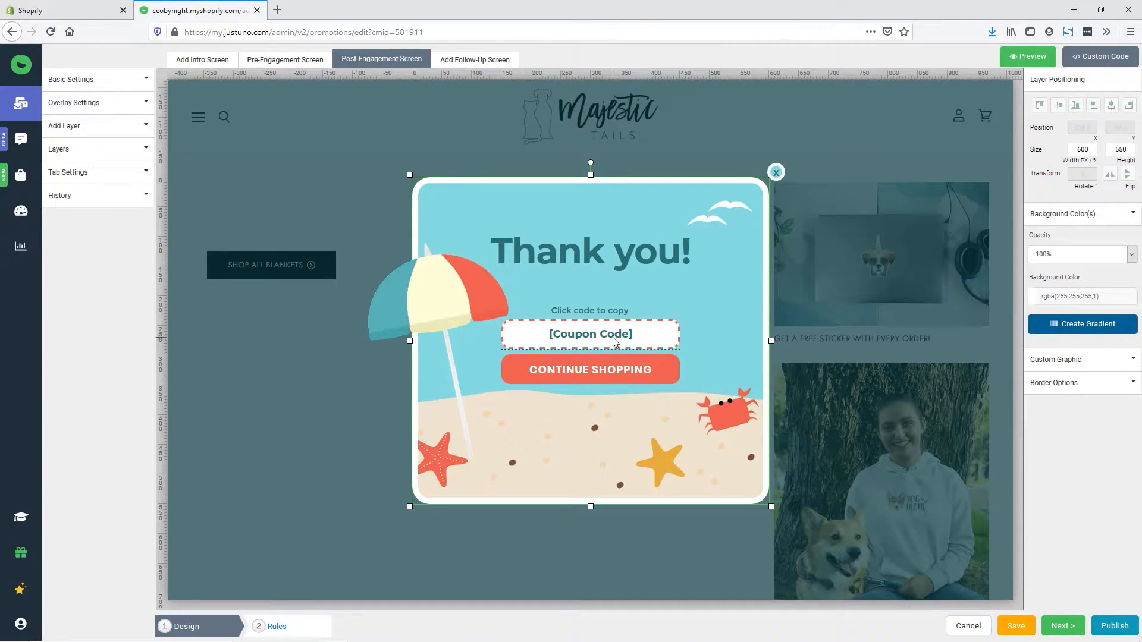
left_click(268, 63)
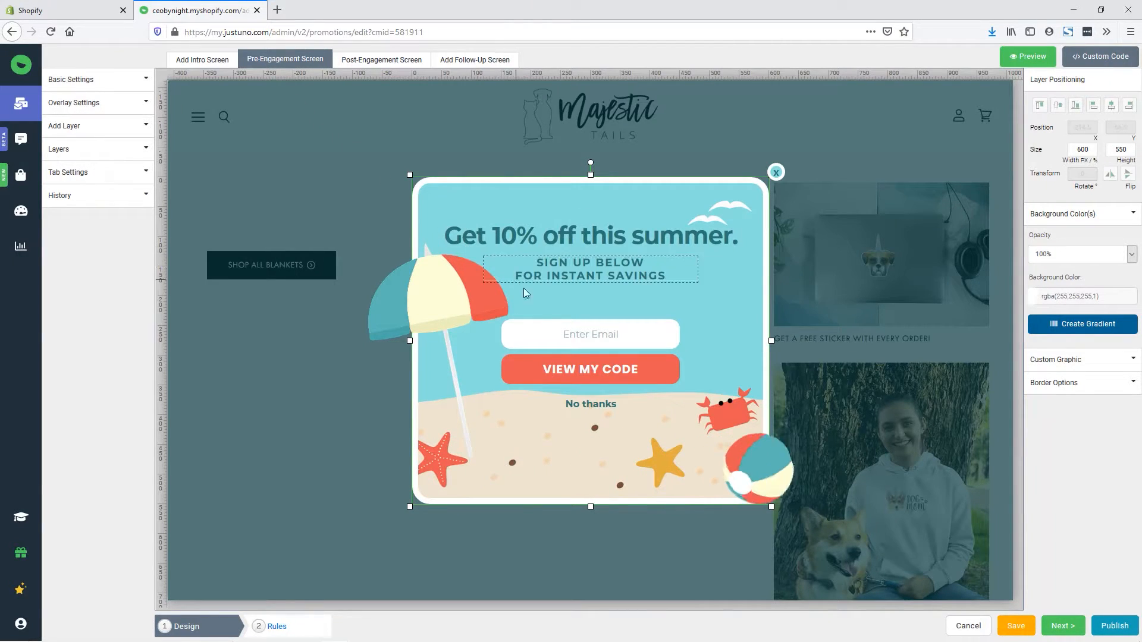
Step: Change the form of the pop-up's email field and open the list of email service providers to connect
left_click(586, 340)
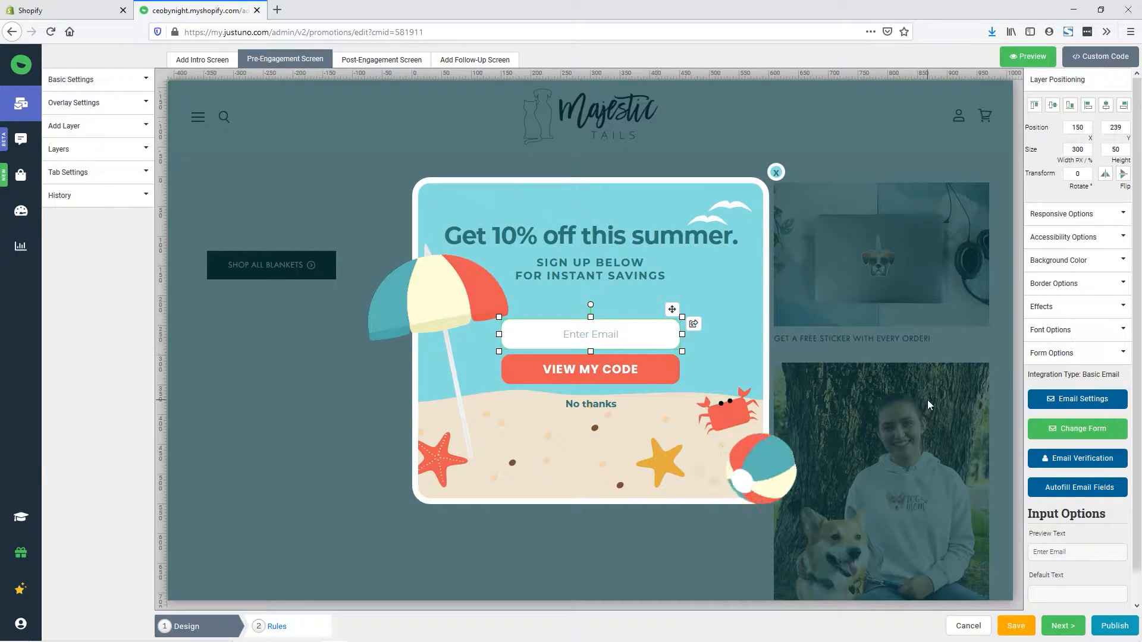
left_click(1073, 438)
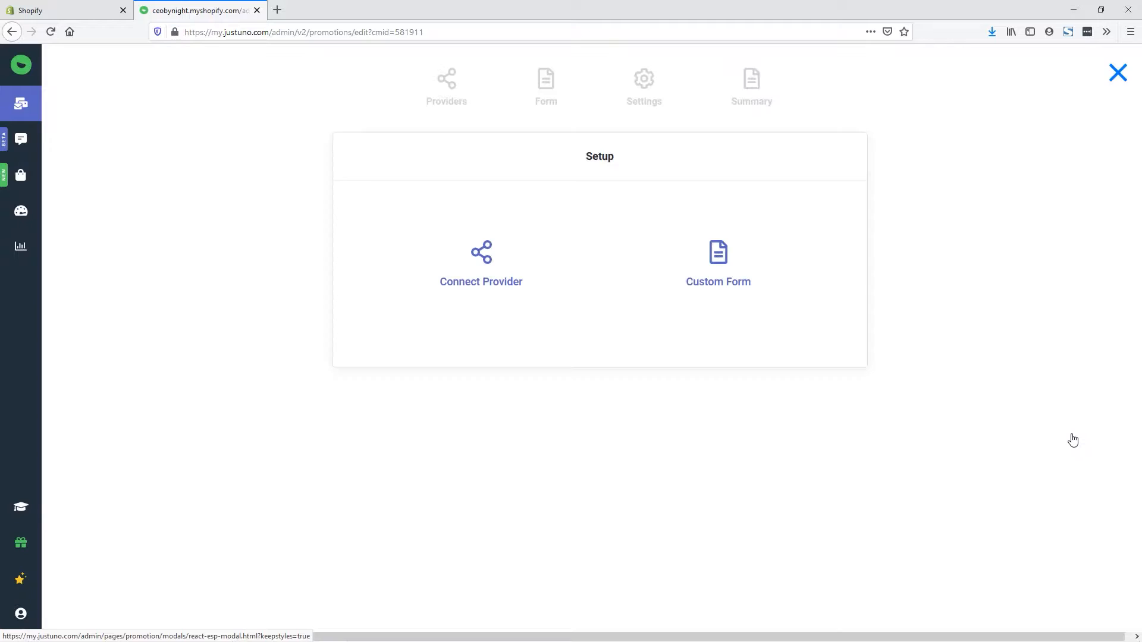
left_click(488, 276)
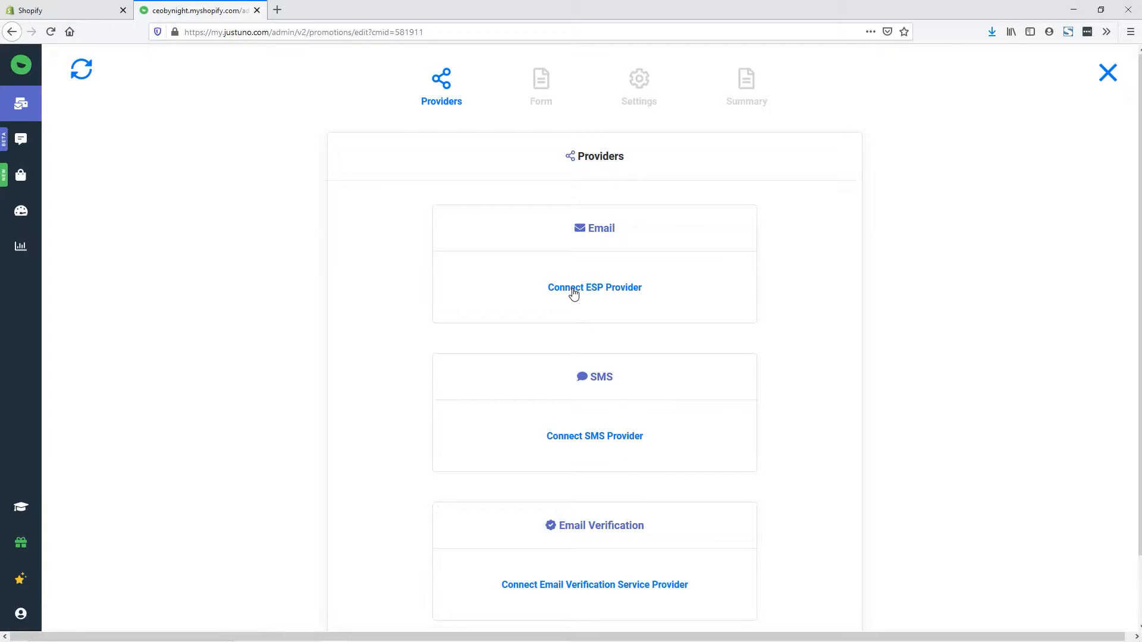
left_click(580, 291)
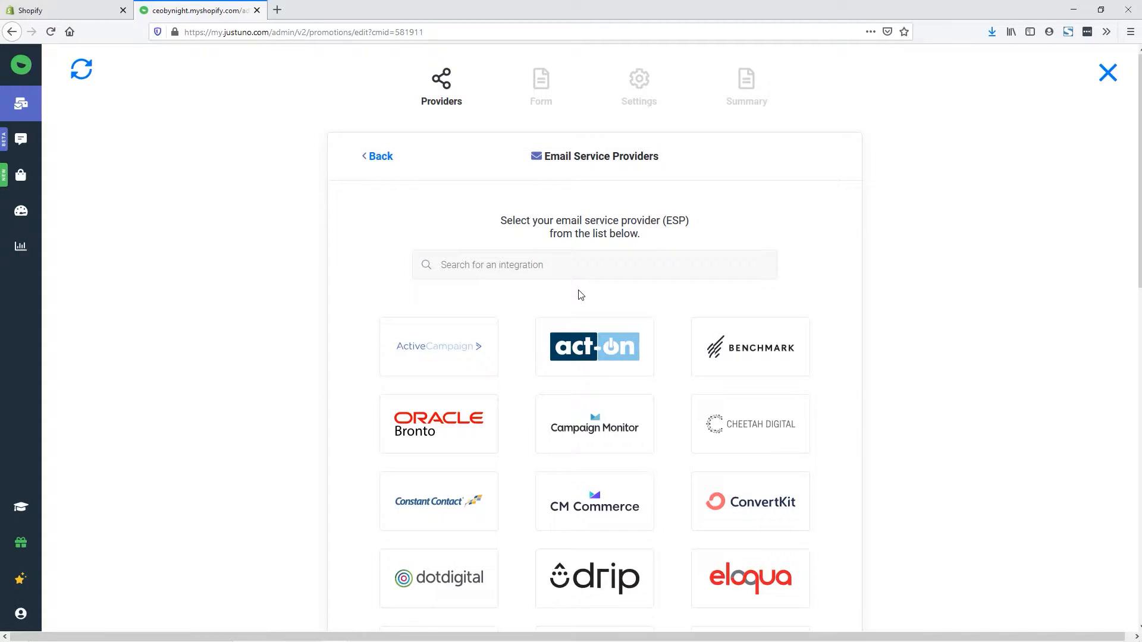
Step: Connect Mailchimp as the email provider and authorize Justuno to access the account
scroll(687, 295, "down", 5)
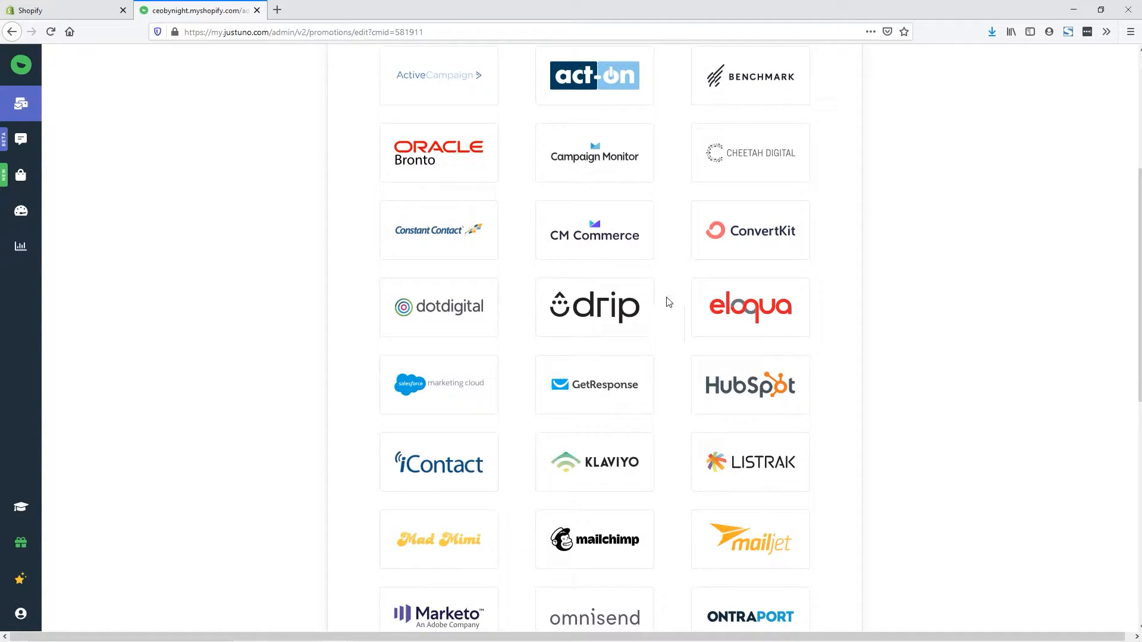
scroll(695, 489, "down", 6)
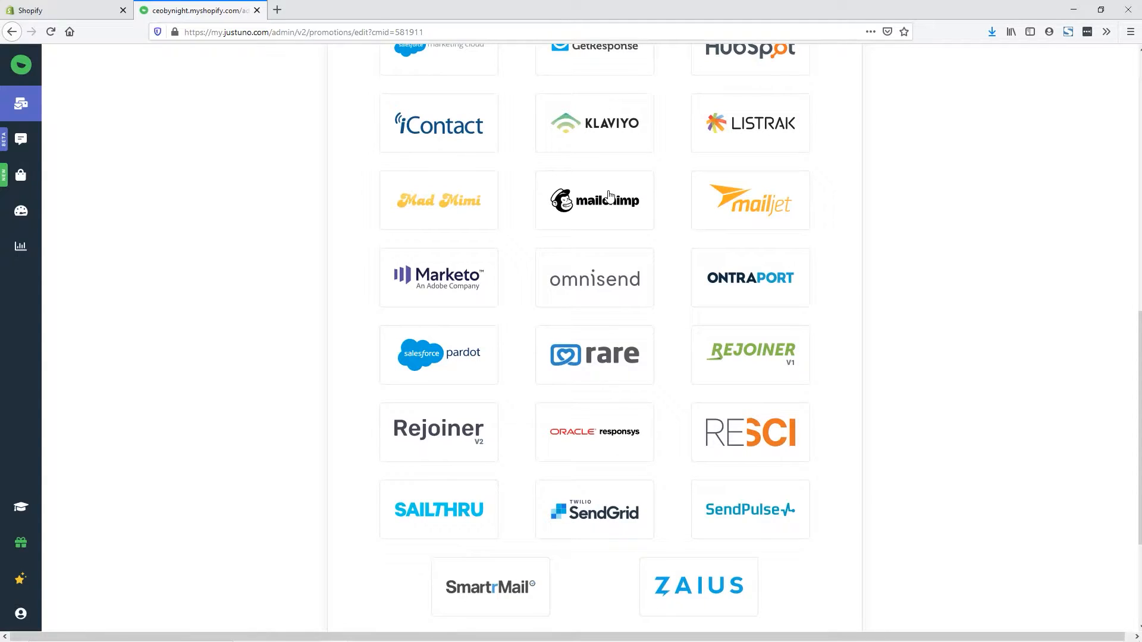
left_click(610, 196)
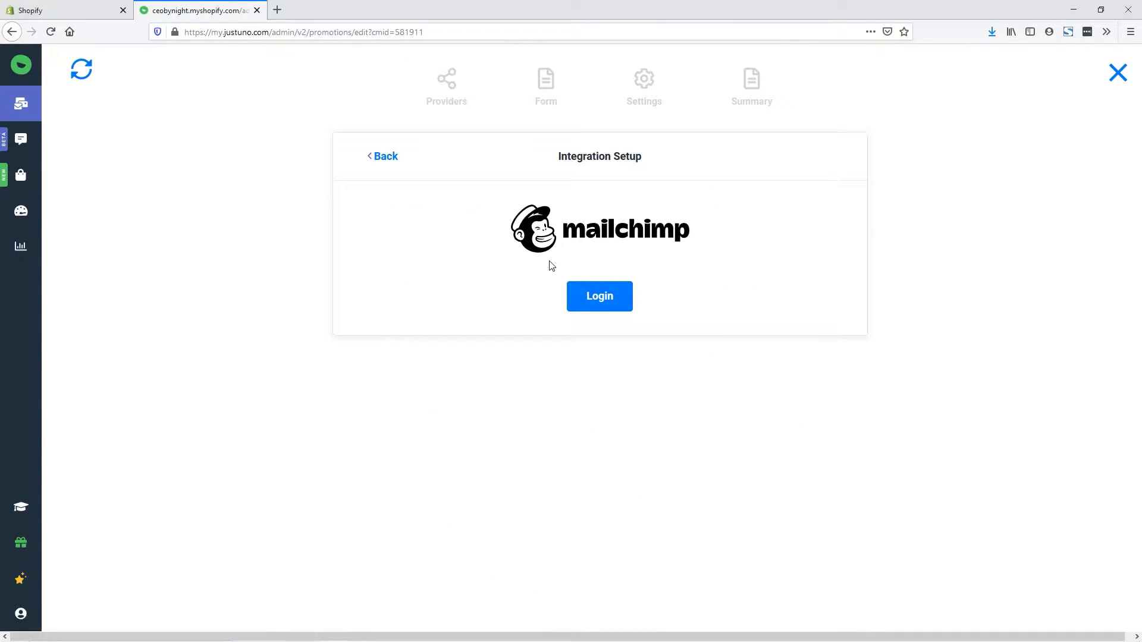
left_click(603, 301)
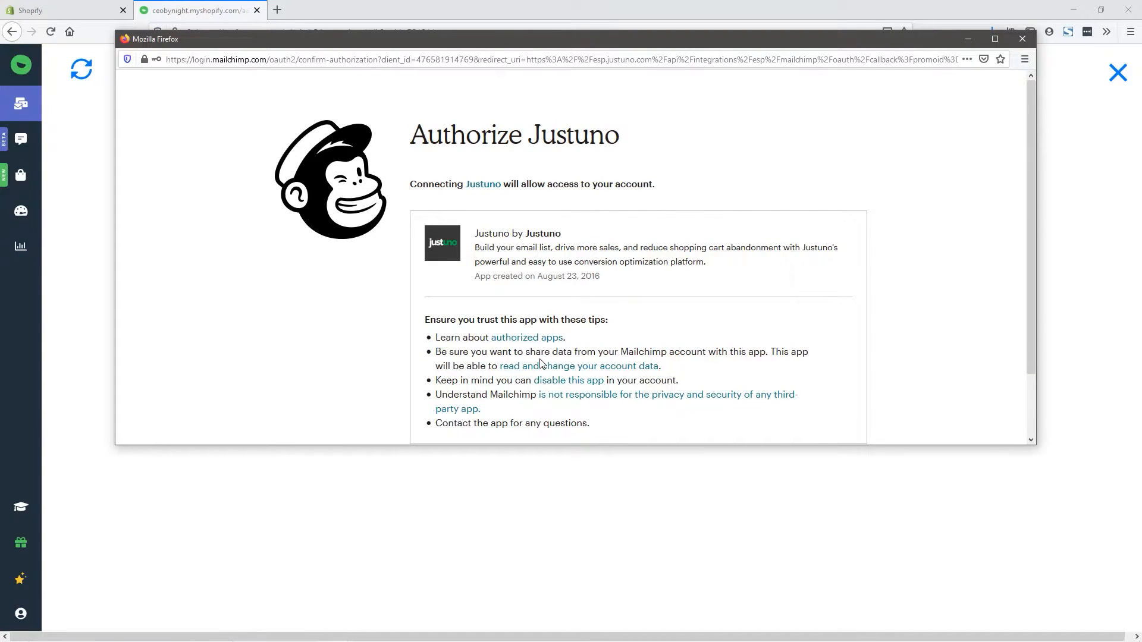
scroll(568, 277, "down", 2)
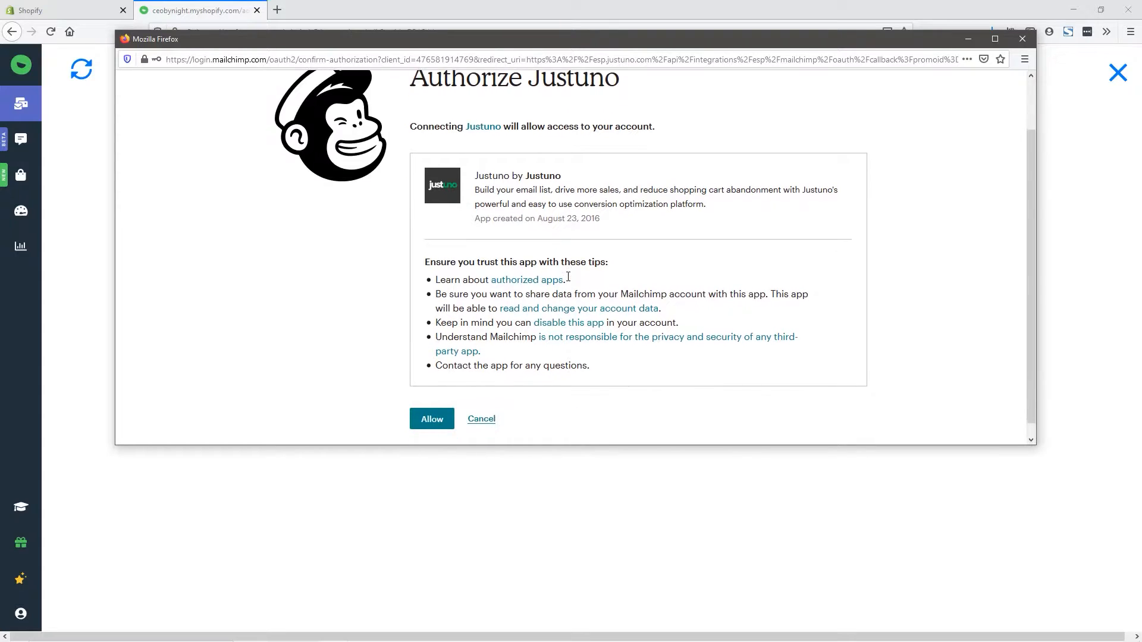
left_click(437, 407)
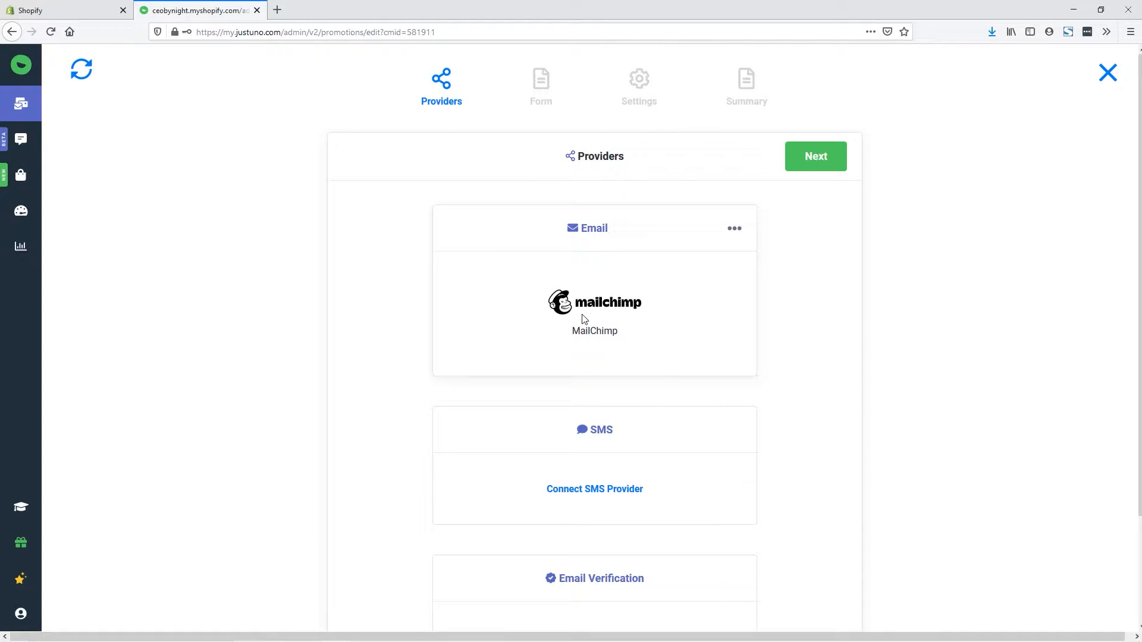
Step: Choose the "CEO By Night" email list as the destination for submissions and continue to the form builder
left_click(816, 156)
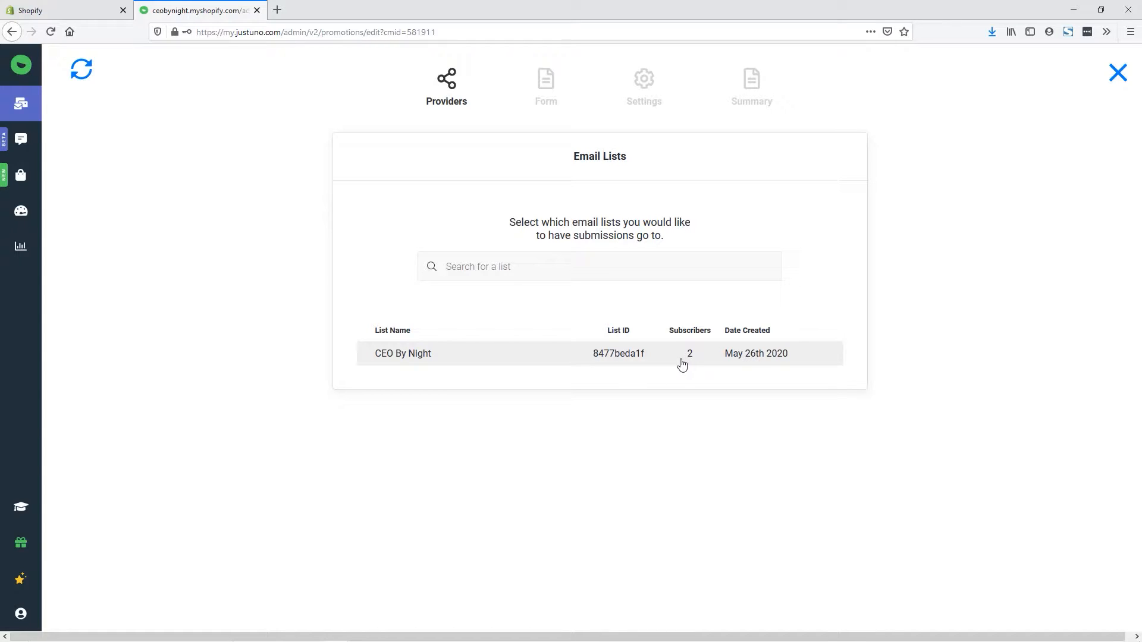
left_click(611, 359)
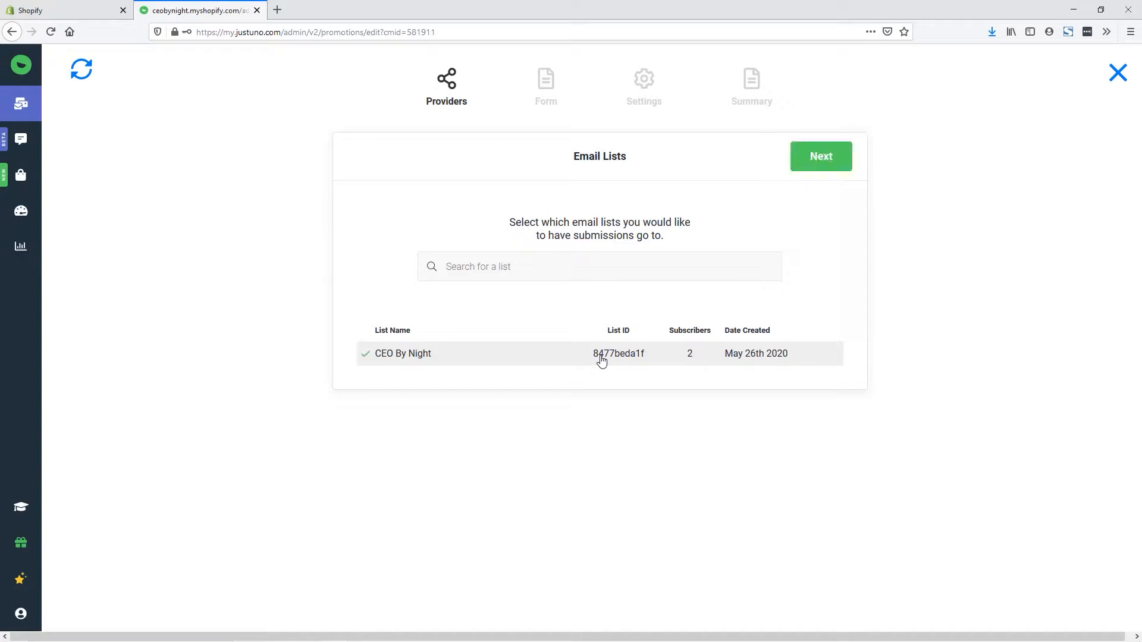
left_click(831, 163)
left_click(831, 163)
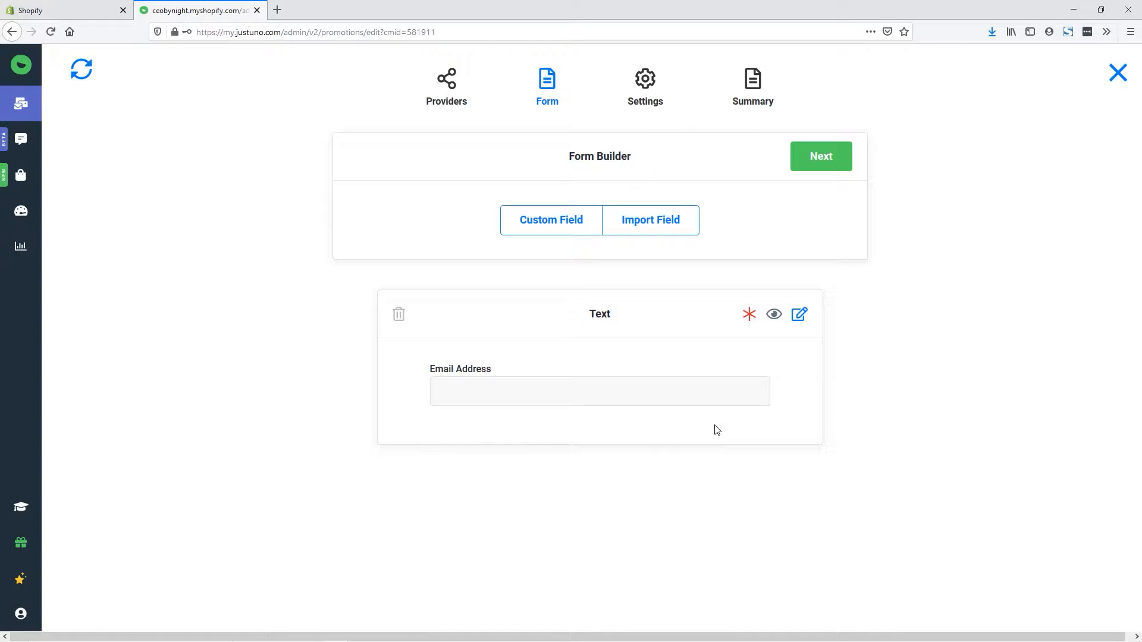
Step: Review the form builder's import and custom field options and the Email Address field's label settings
left_click(651, 222)
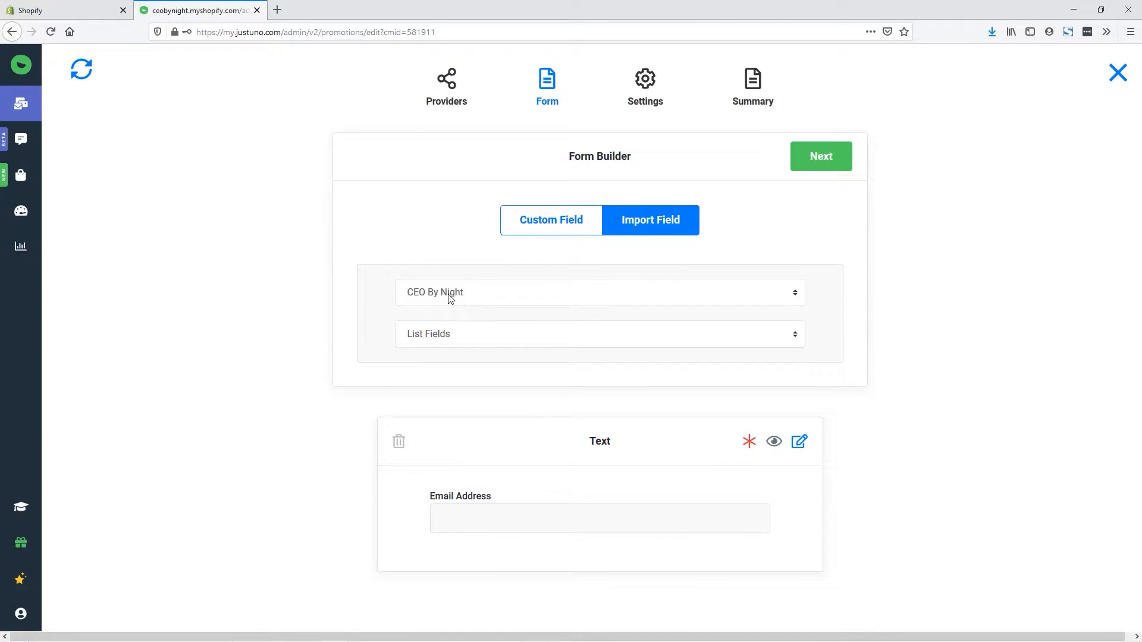
left_click(528, 338)
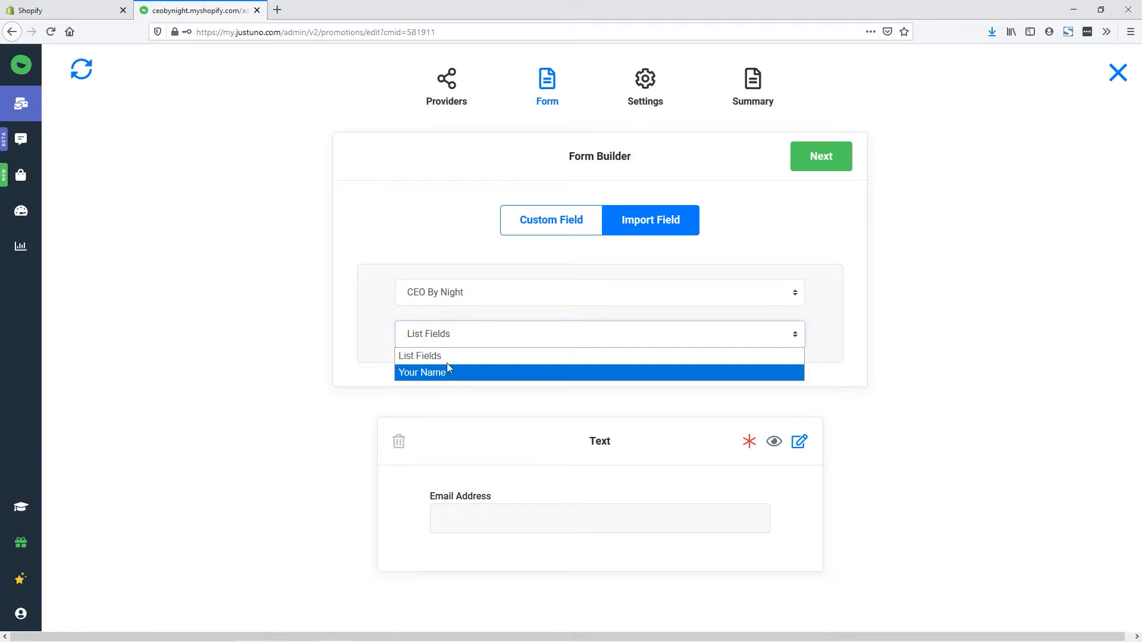
left_click(552, 224)
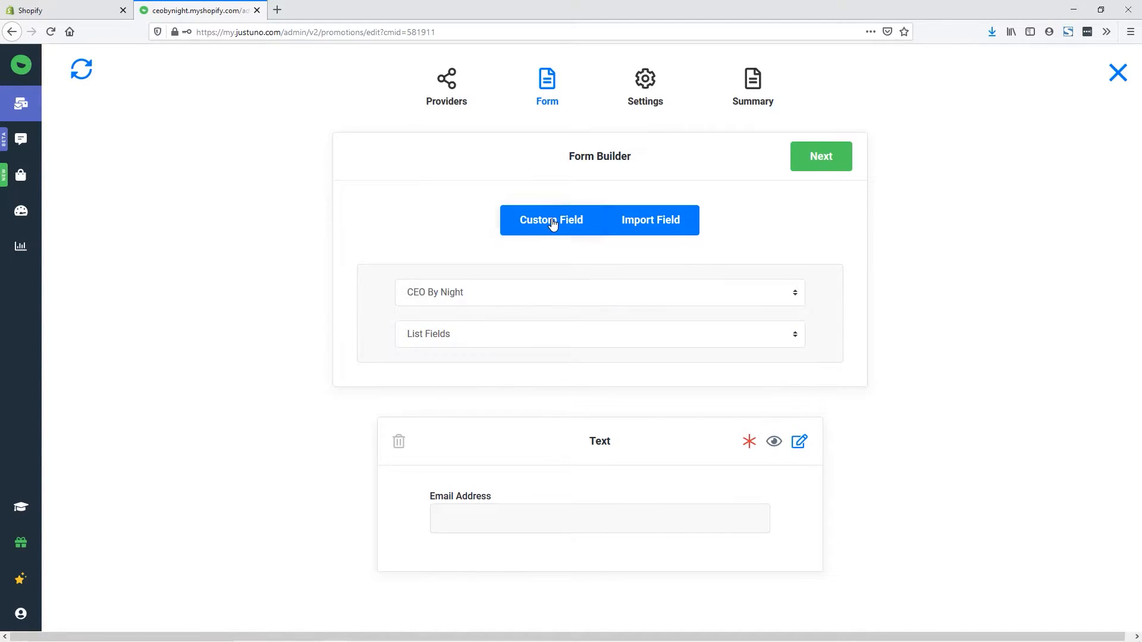
left_click(553, 224)
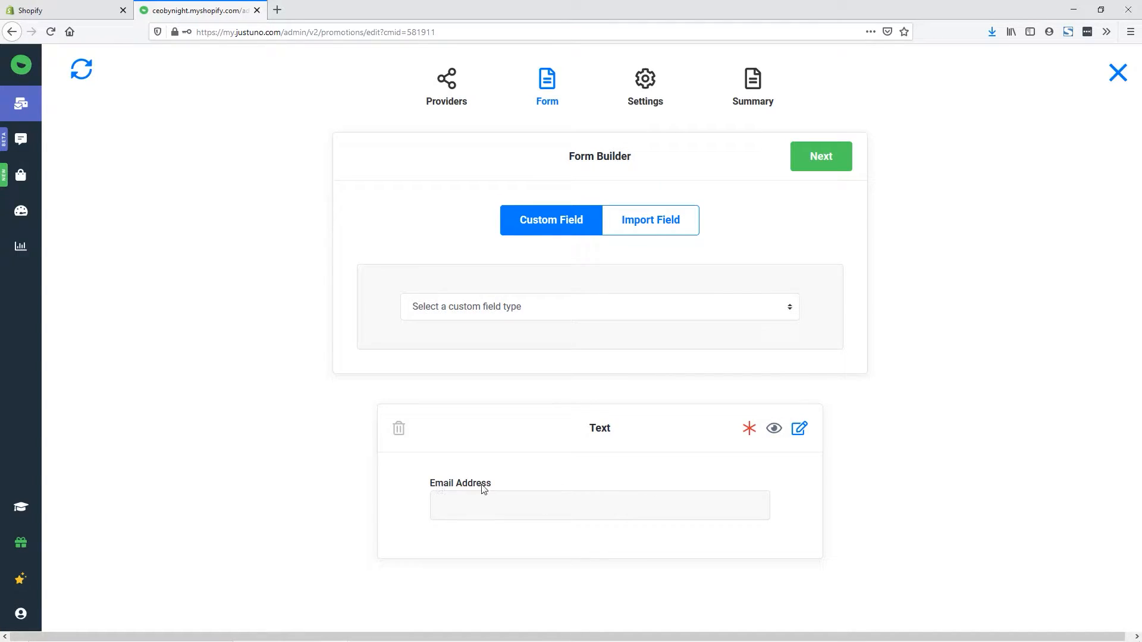
left_click(799, 431)
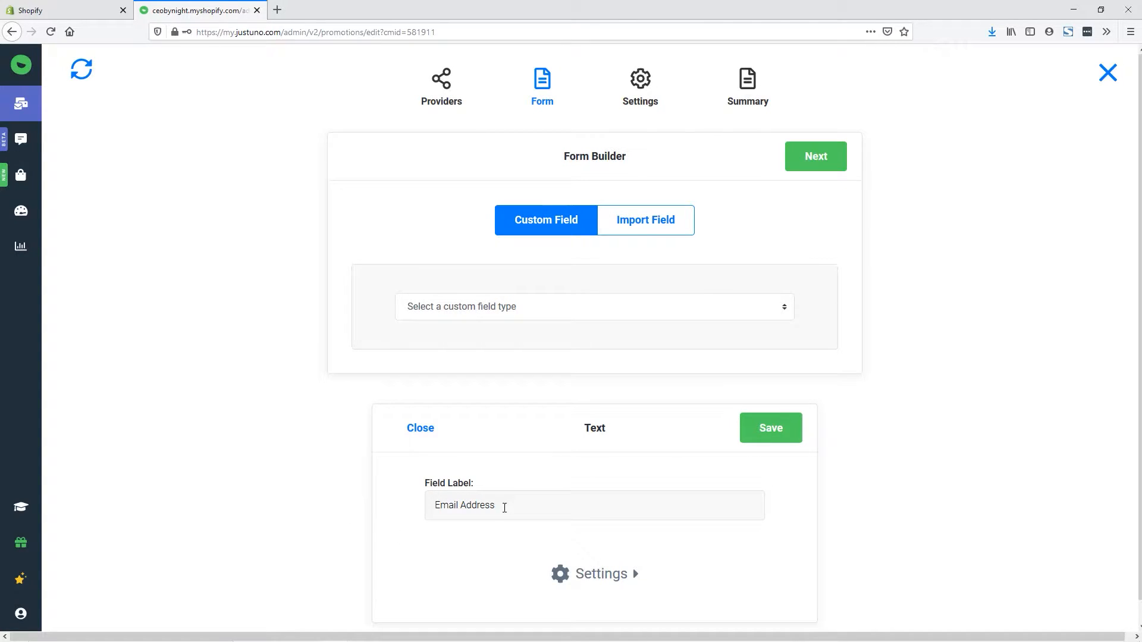
left_click(764, 440)
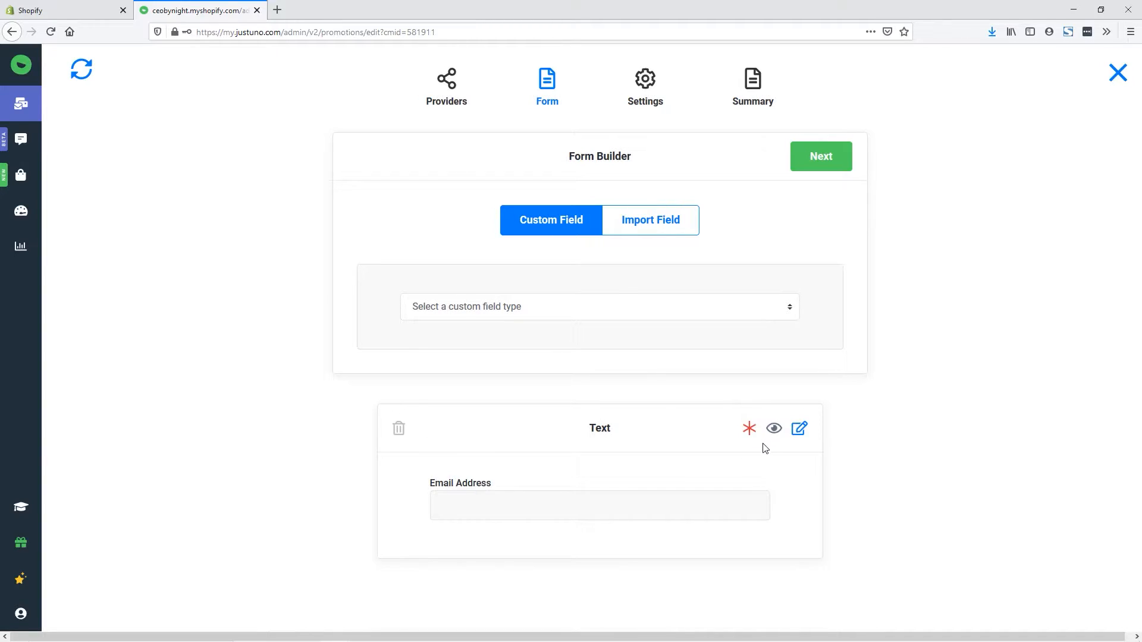
Step: Allow anyone to subscribe, turn off the double opt-in requirement, and create the form
left_click(837, 159)
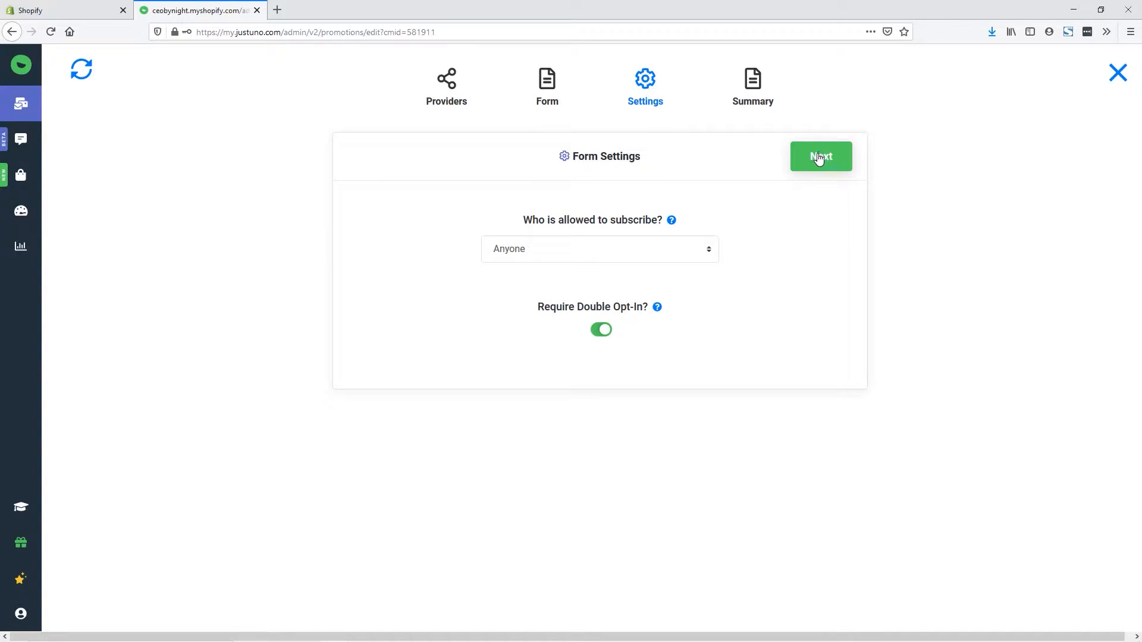
left_click(665, 253)
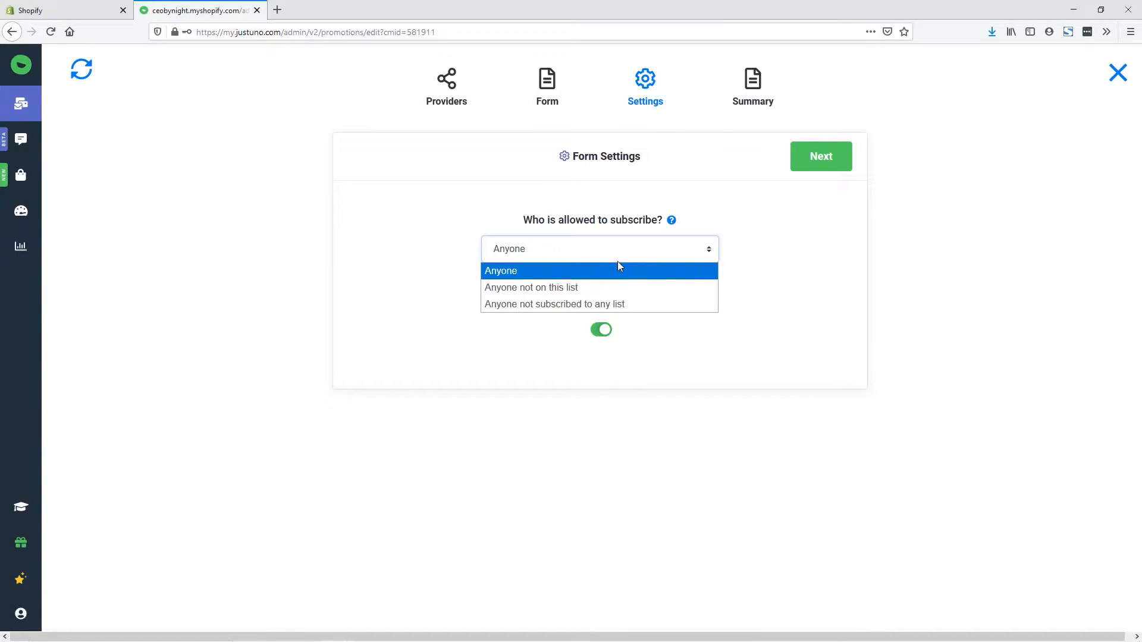
left_click(647, 278)
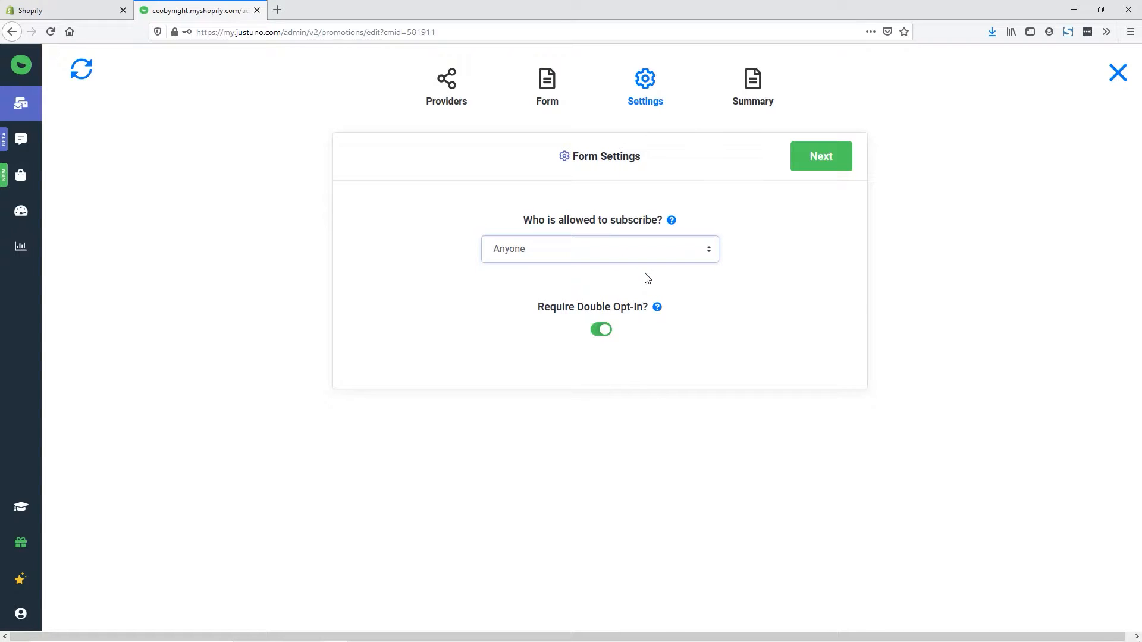
left_click(603, 335)
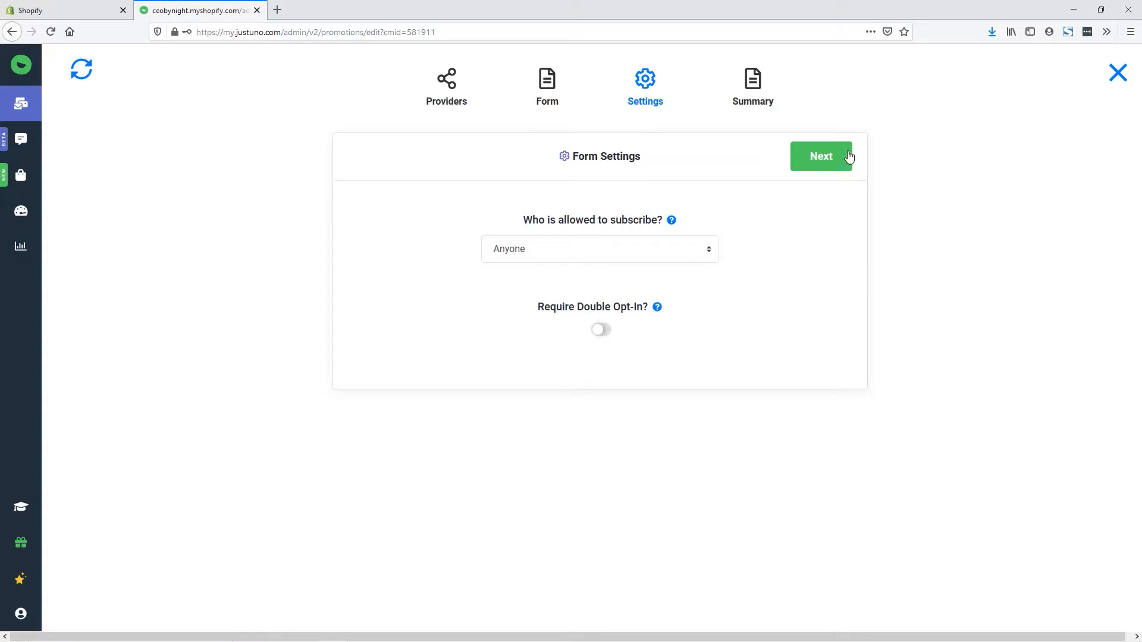
left_click(825, 166)
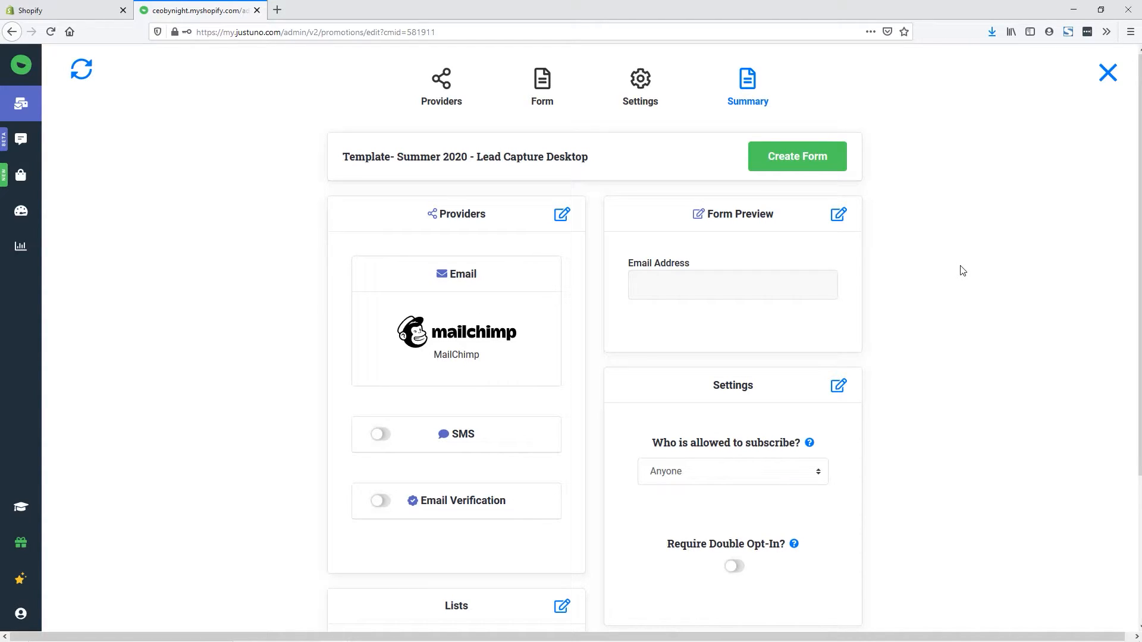
left_click(799, 159)
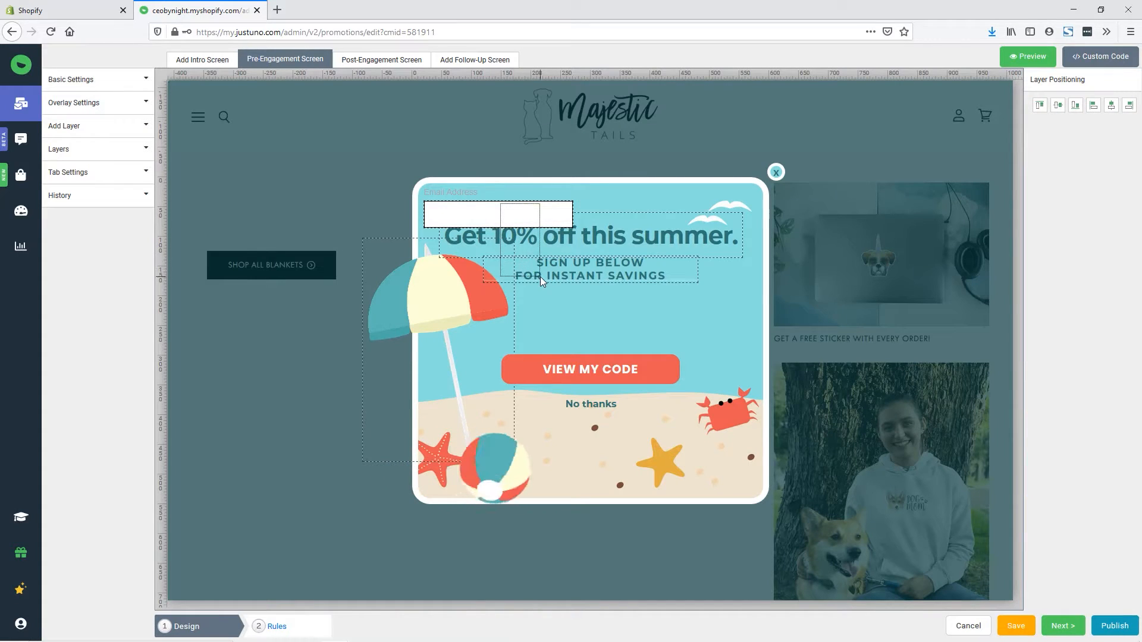
Step: Move the email input field just above the "View My Code" button and widen it to 293 px, keeping its 45 px height
left_click(436, 208)
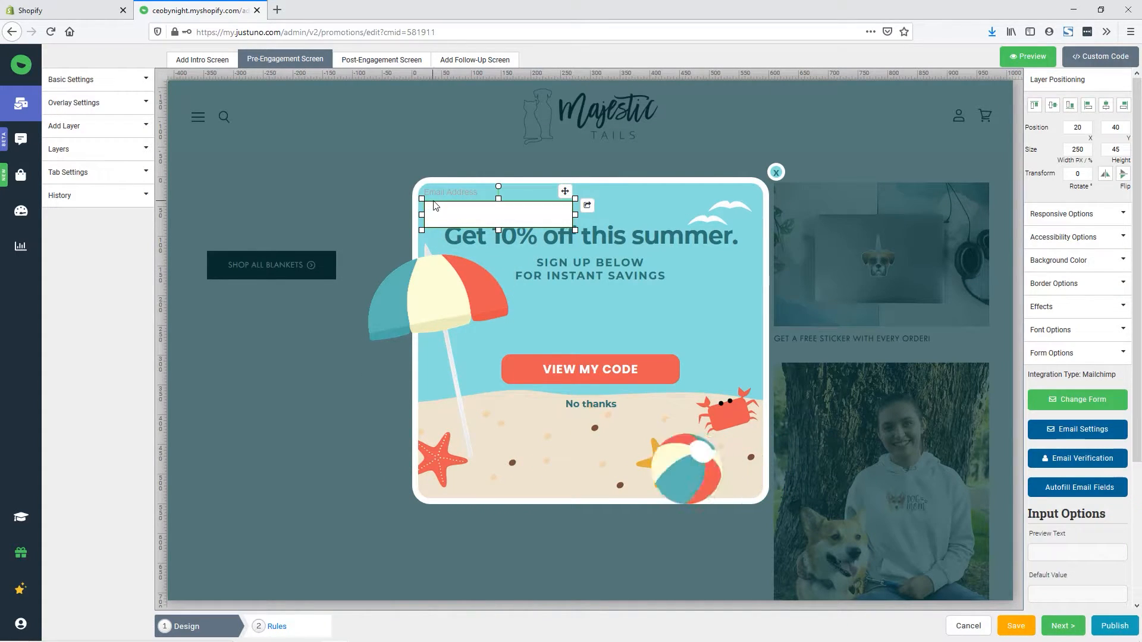
left_click_drag(566, 192, 683, 329)
left_click_drag(594, 313, 594, 310)
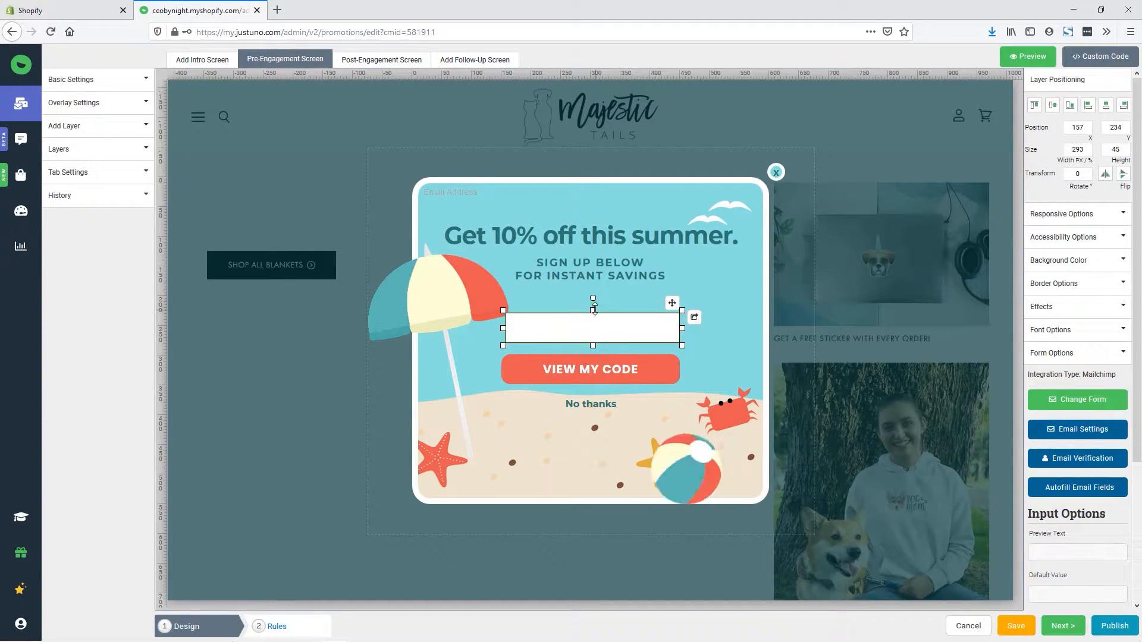
key("ctrl+z")
left_click(604, 331)
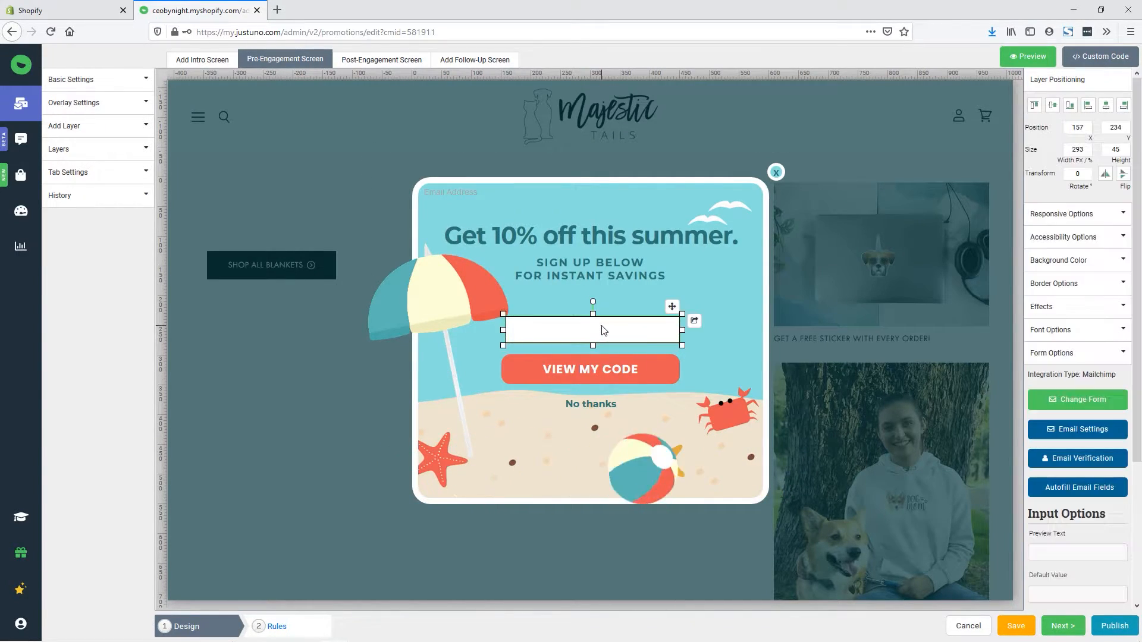
Step: Move the "Email Address" label directly above the input field and format its text bold, black and size 18
left_click(459, 194)
left_click_drag(525, 173, 602, 291)
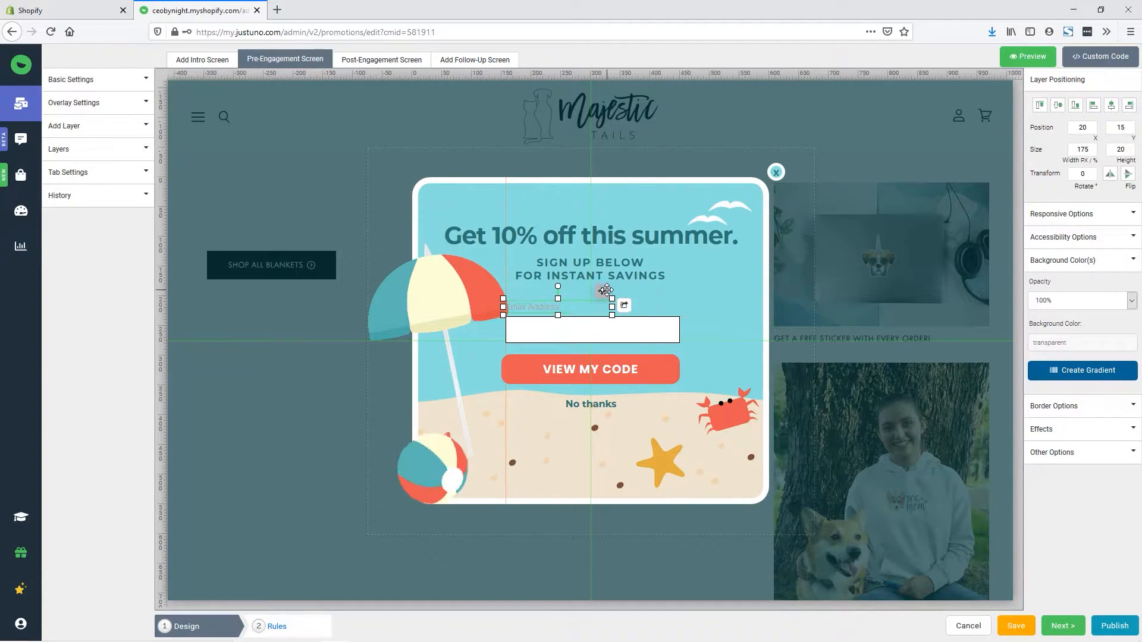
triple_click(523, 306)
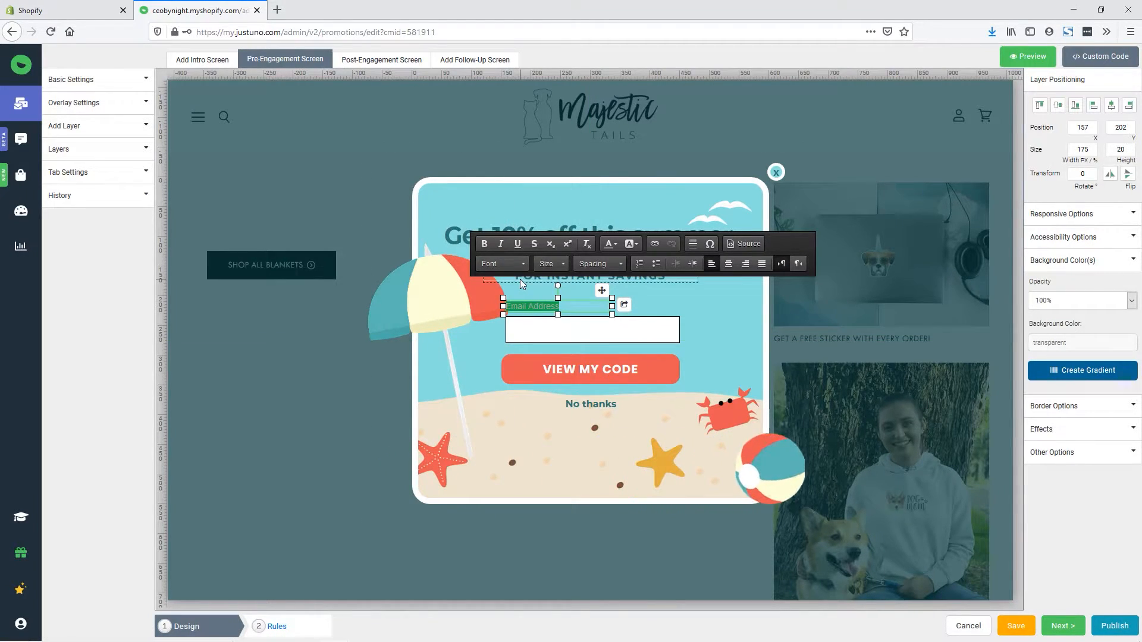
left_click(483, 245)
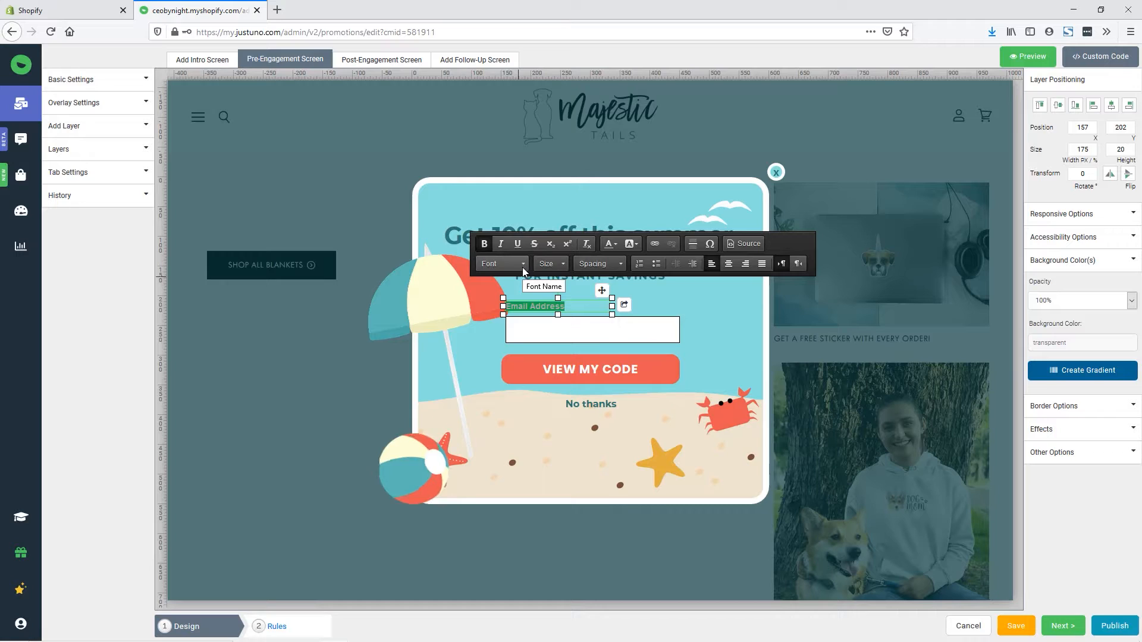
left_click(615, 245)
left_click(632, 264)
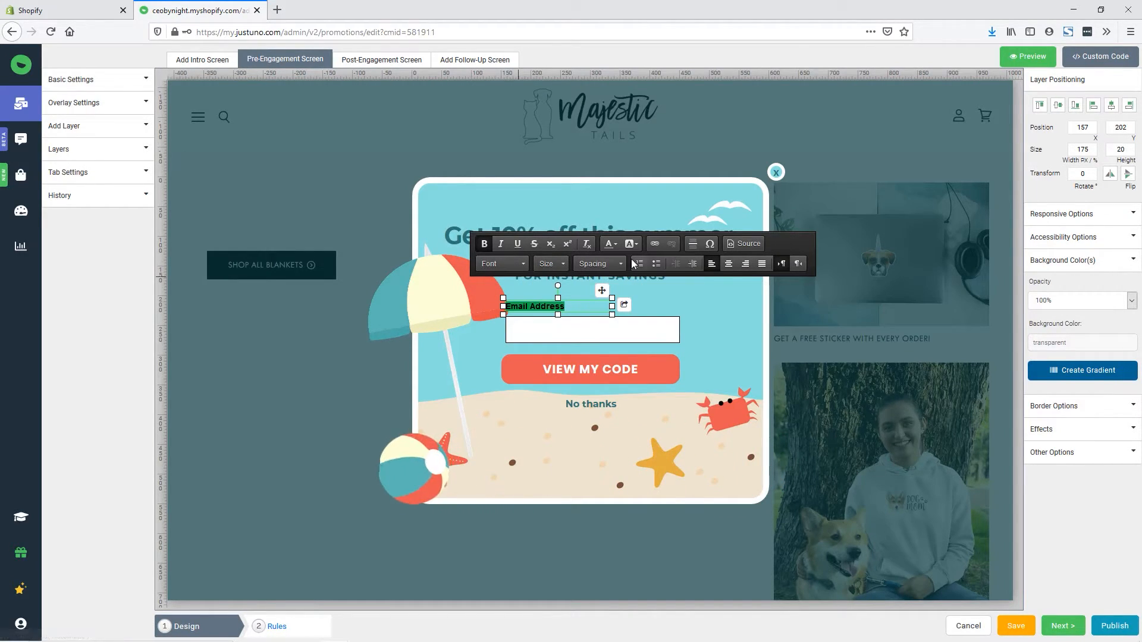
left_click(561, 263)
scroll(565, 357, "down", 1)
left_click(565, 351)
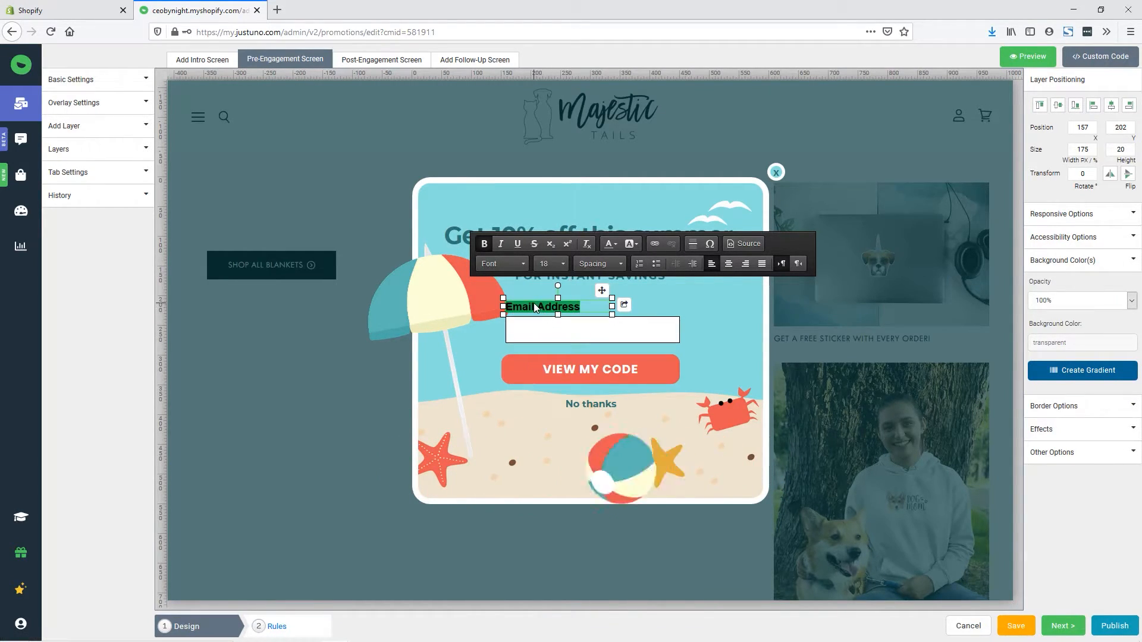
Step: Reposition the "Email Address" label at about X 158, Y 200 and the input field below it at about X 158, Y 232
left_click_drag(602, 290, 610, 313)
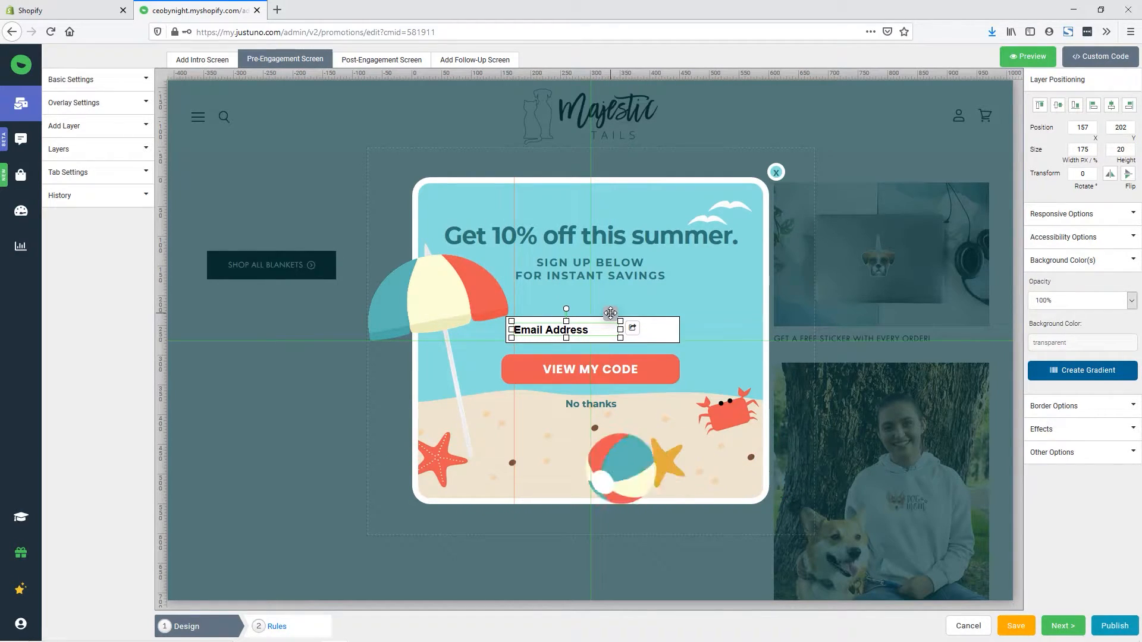
left_click_drag(611, 310, 603, 287)
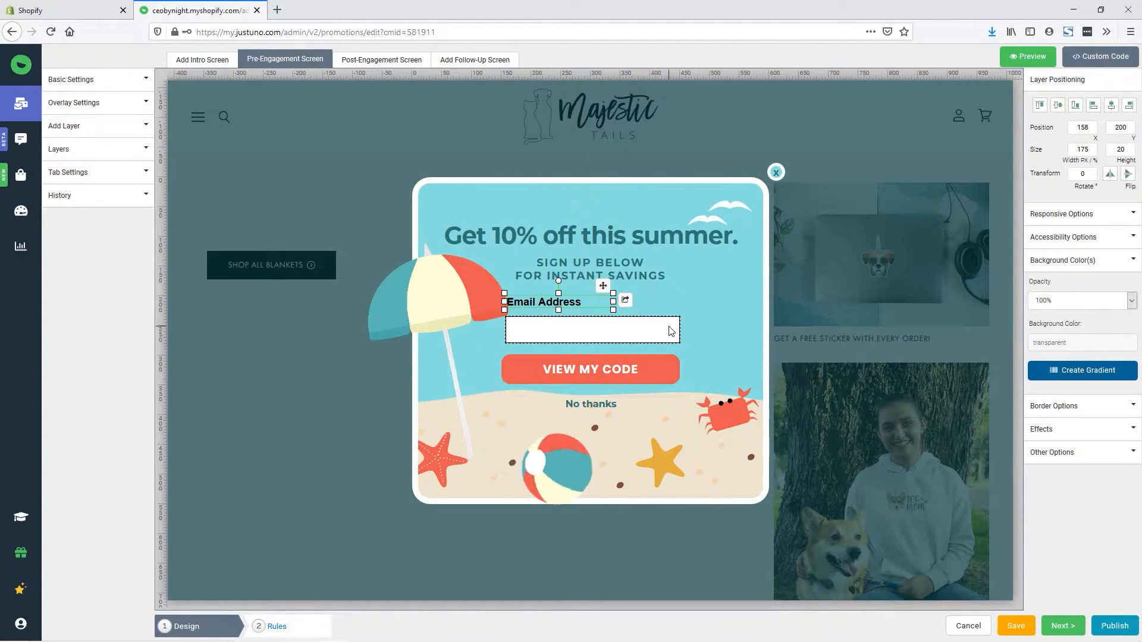
left_click(671, 331)
left_click_drag(672, 308, 673, 306)
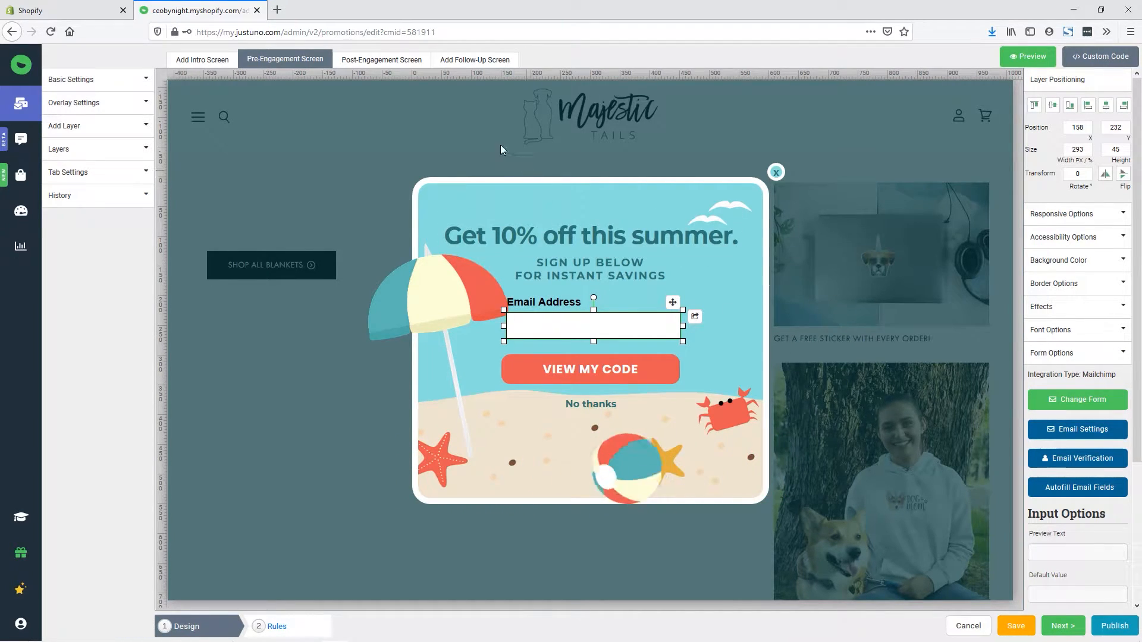
Step: Set the multi-use coupon code SUMMER10 for the coupon element on the Post-Engagement Screen and save the coupon settings
left_click(374, 64)
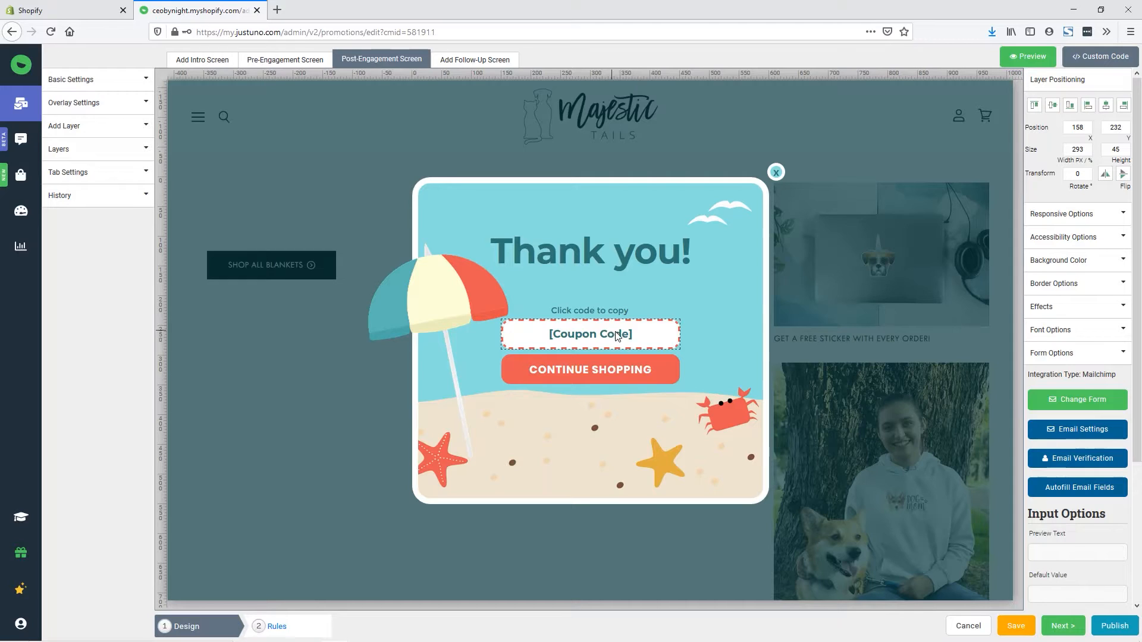
left_click(632, 338)
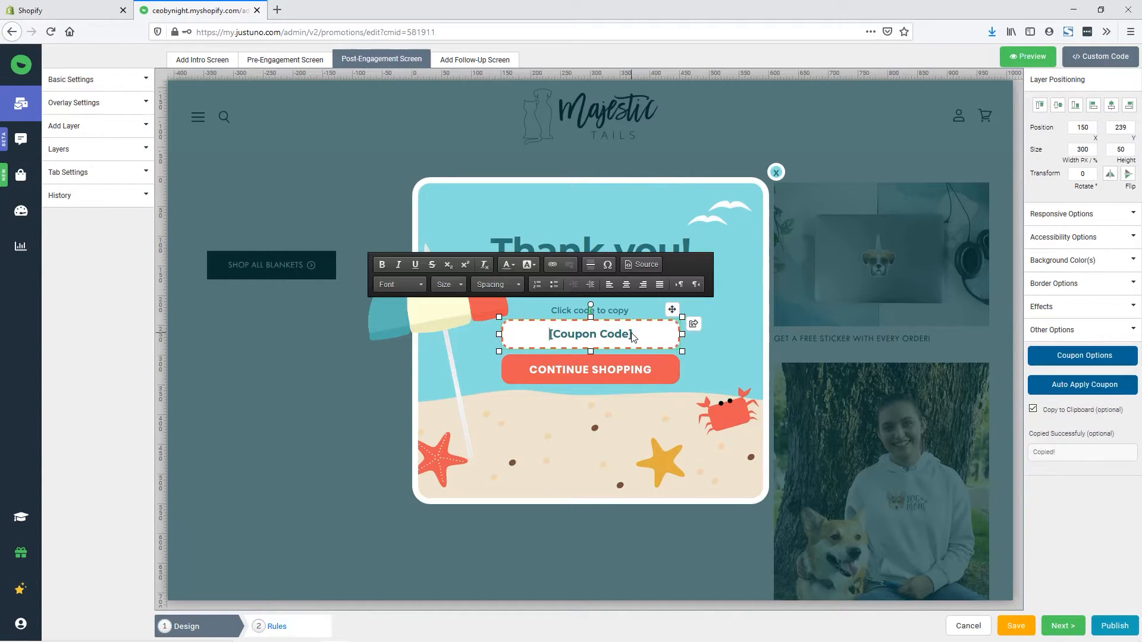
left_click(1076, 359)
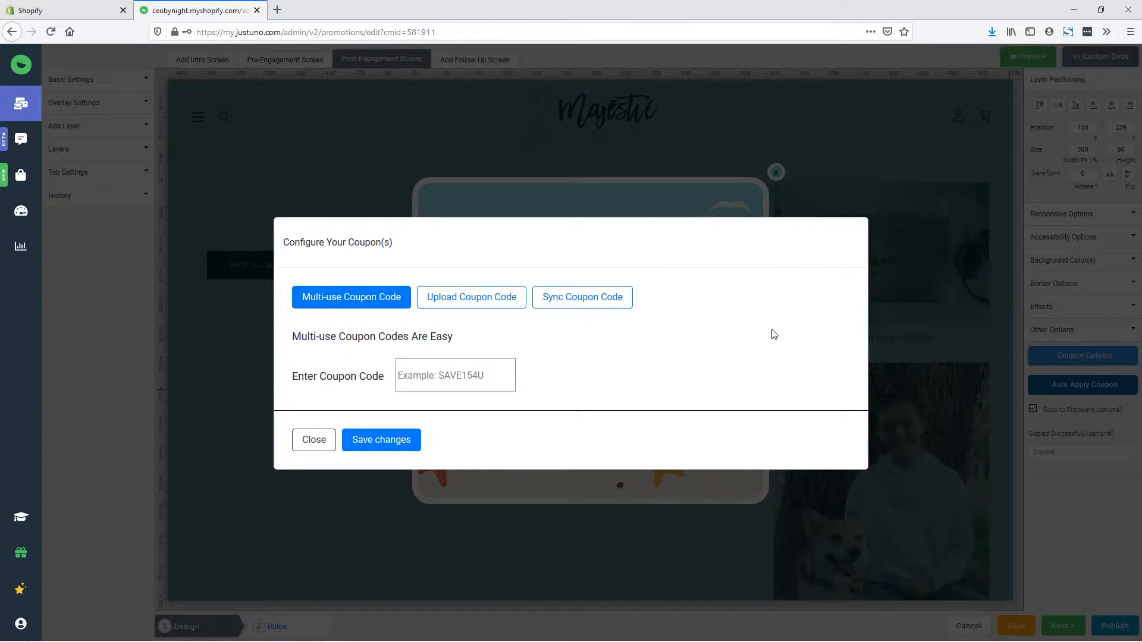
left_click(464, 310)
left_click(442, 379)
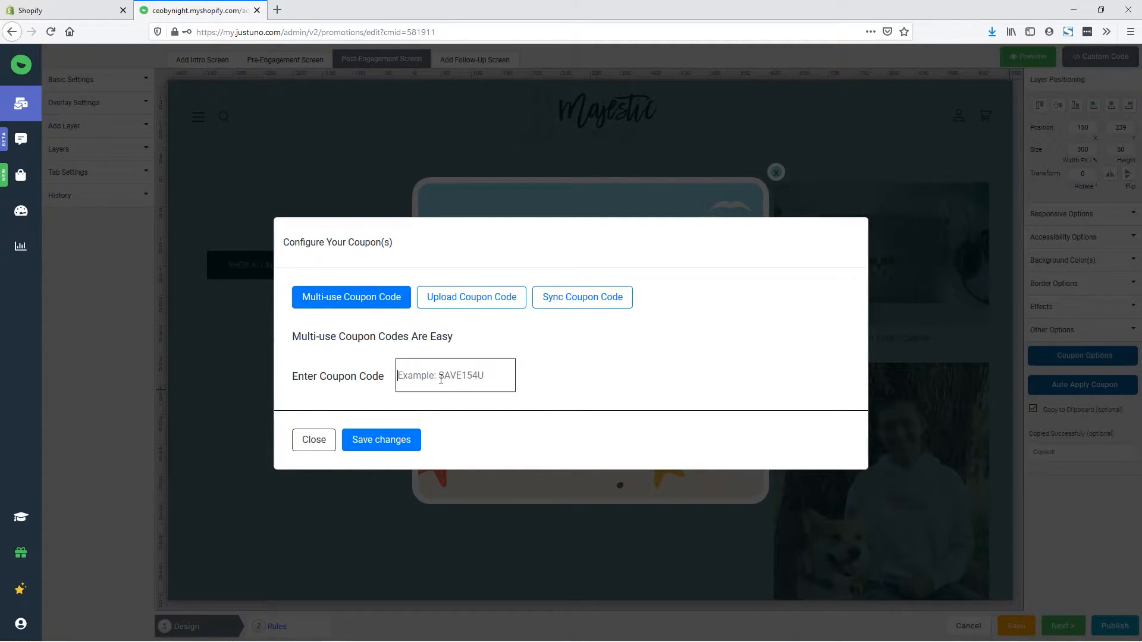
type("SUMMER10")
left_click(391, 448)
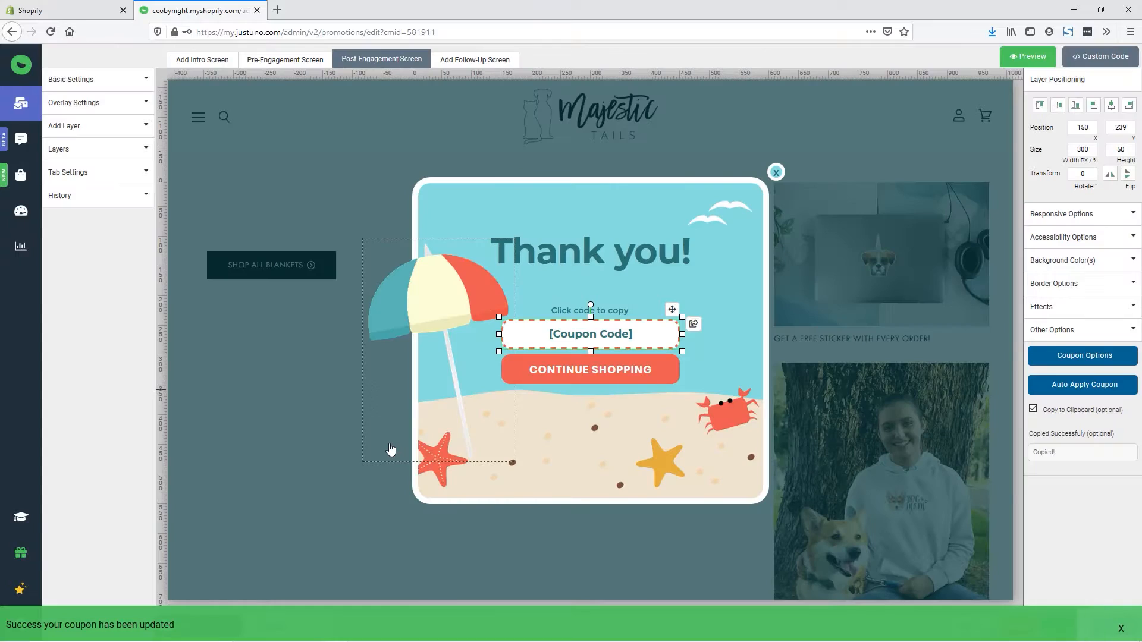
Step: Widen the "Email Address" label on the Pre-Engagement Screen to 293 px and center its text
left_click(285, 60)
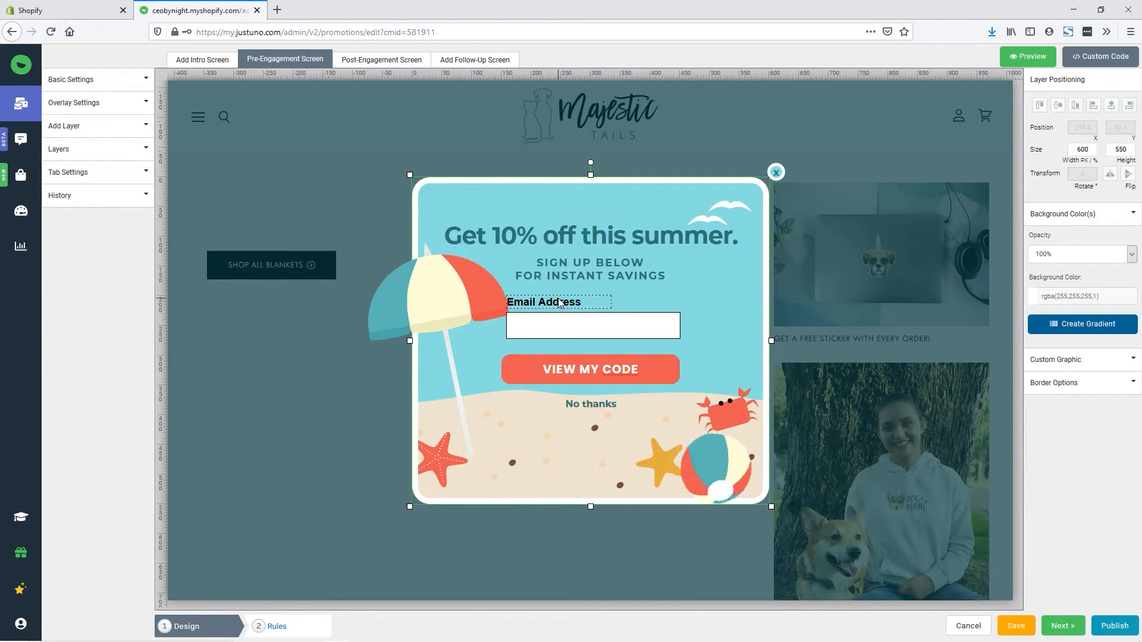
left_click(589, 302)
left_click_drag(613, 302, 681, 302)
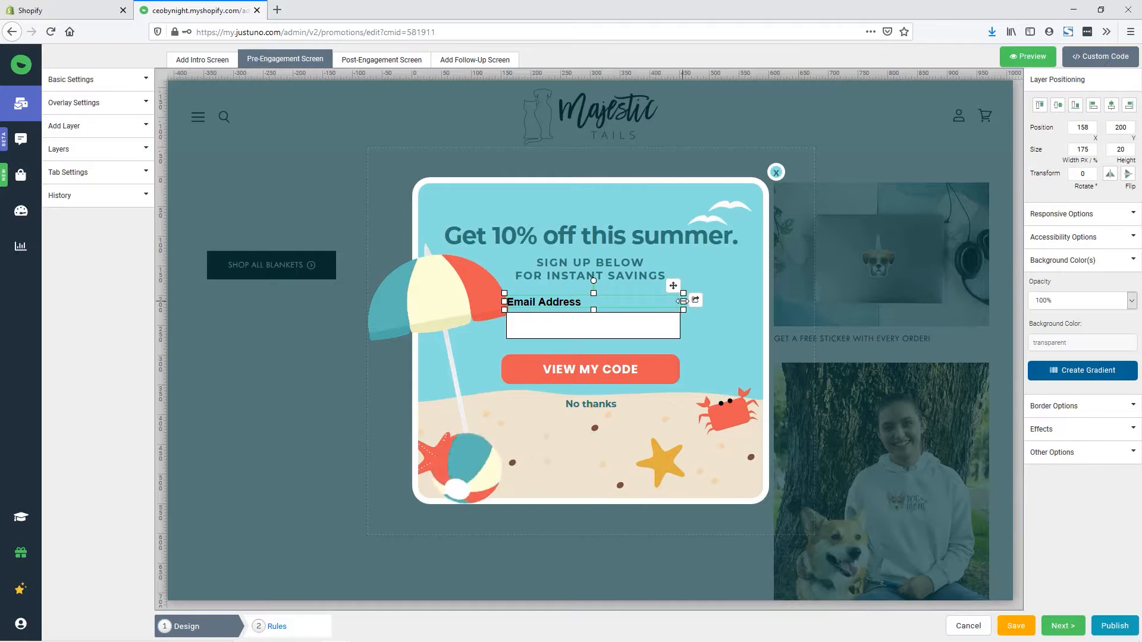
left_click(562, 304)
triple_click(561, 305)
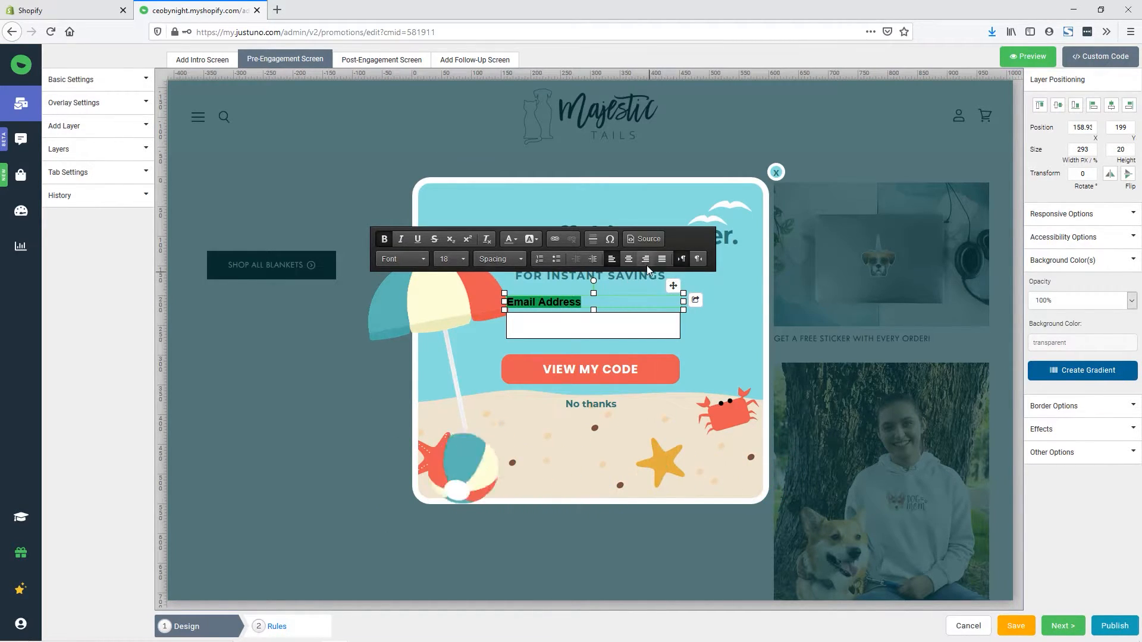
left_click(629, 260)
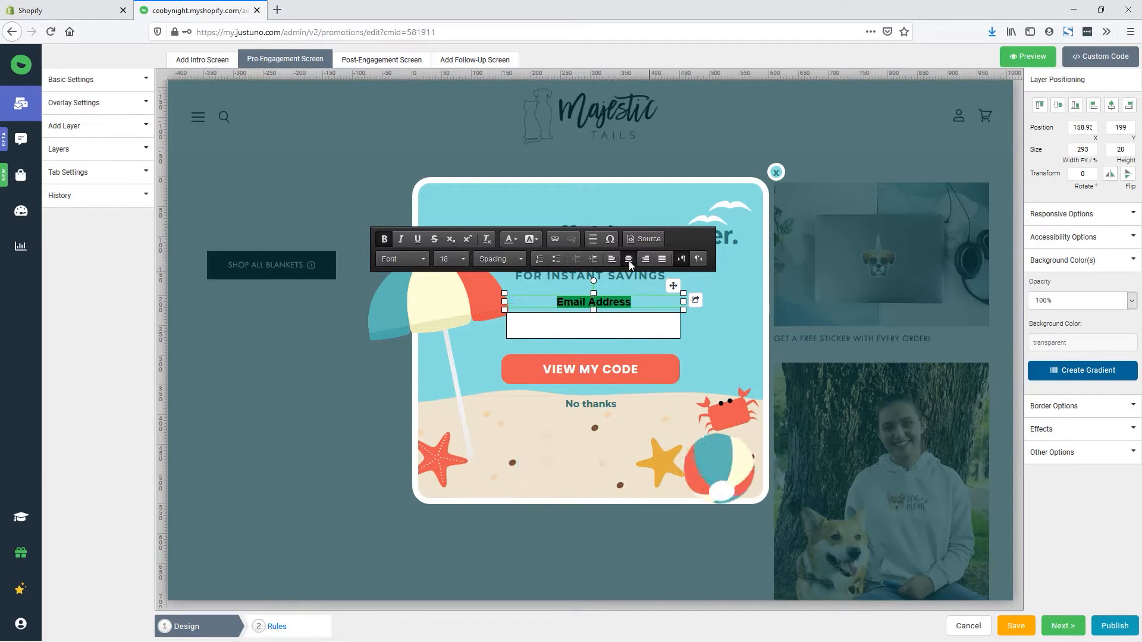
Step: Remove the label's bold, set it to size 14 in dark teal, and reword it as "Enter your email address:"
left_click(384, 239)
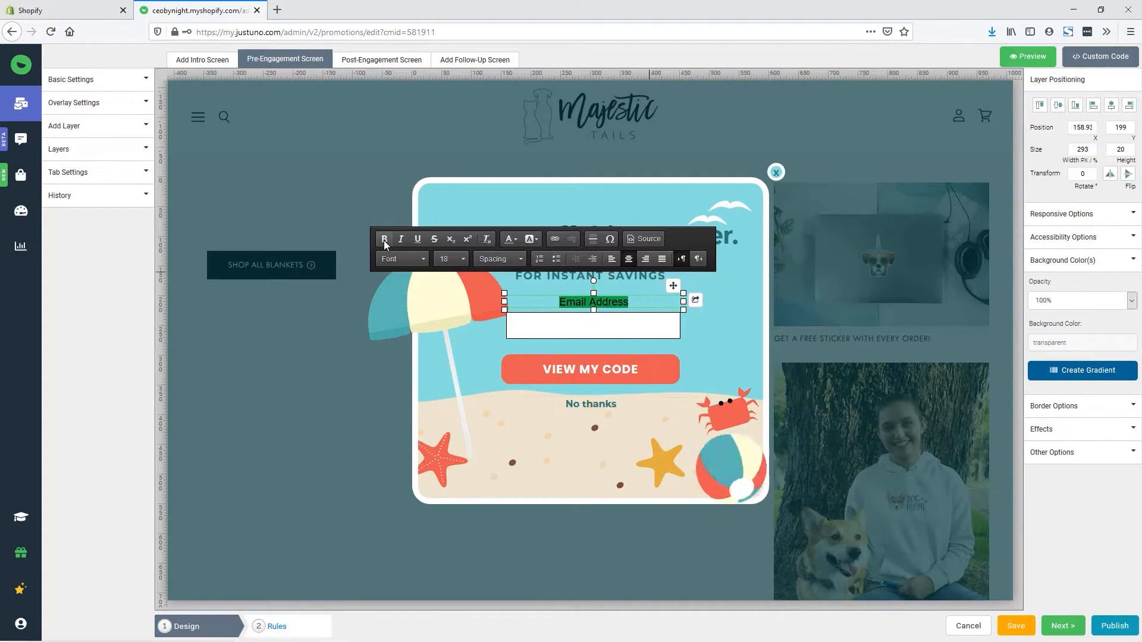
left_click(463, 261)
left_click(460, 304)
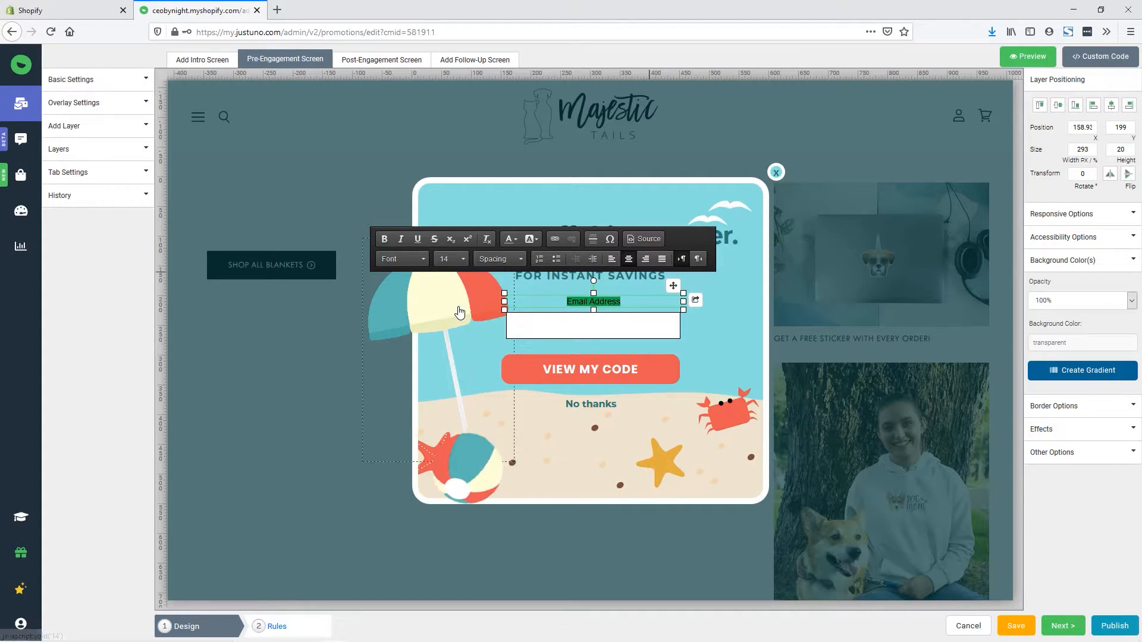
left_click(718, 337)
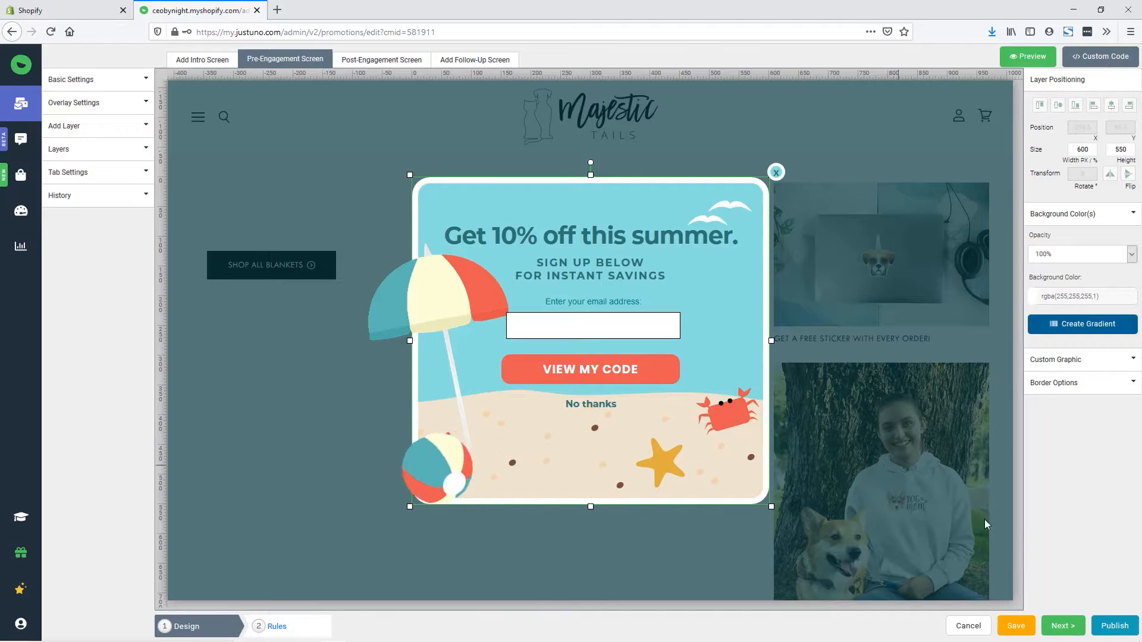
Step: Save the pop-up design and continue to the promotion's rules
left_click(1016, 626)
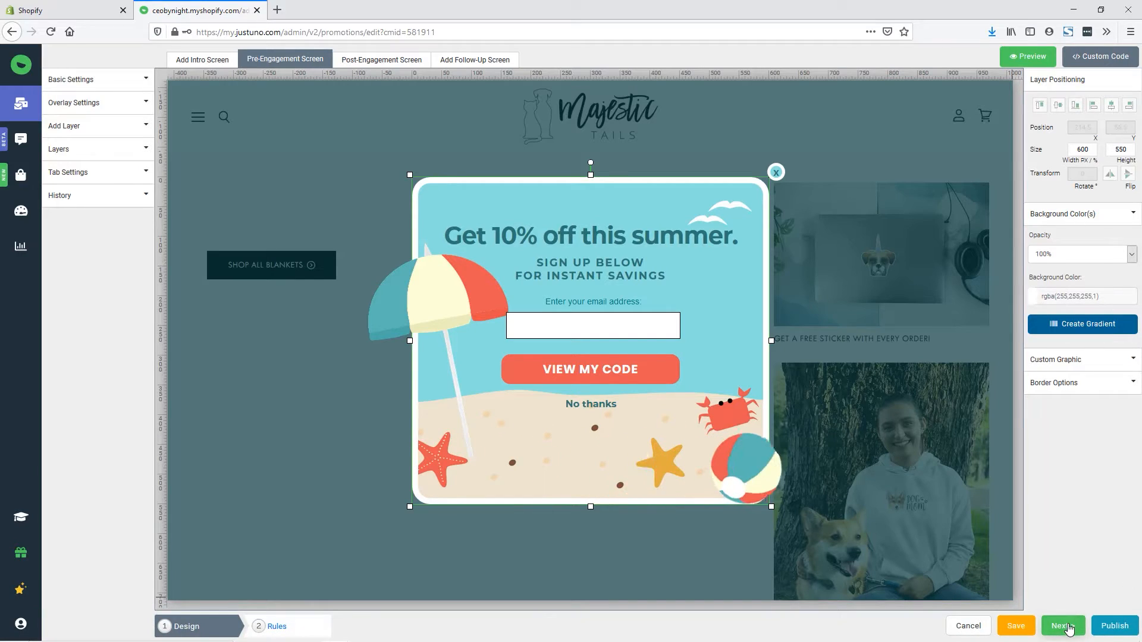
left_click(1065, 626)
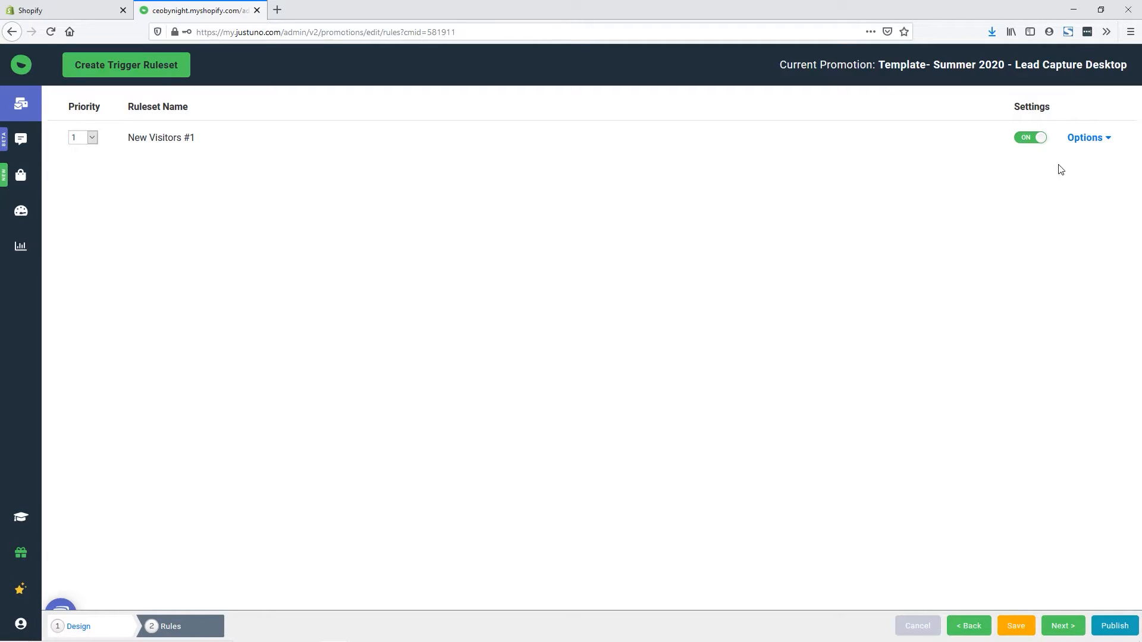
Step: Open the "New Visitors #1" ruleset, review its display frequency options and conditions, keep "once per session", and accept the rule
left_click(1093, 139)
left_click(1090, 163)
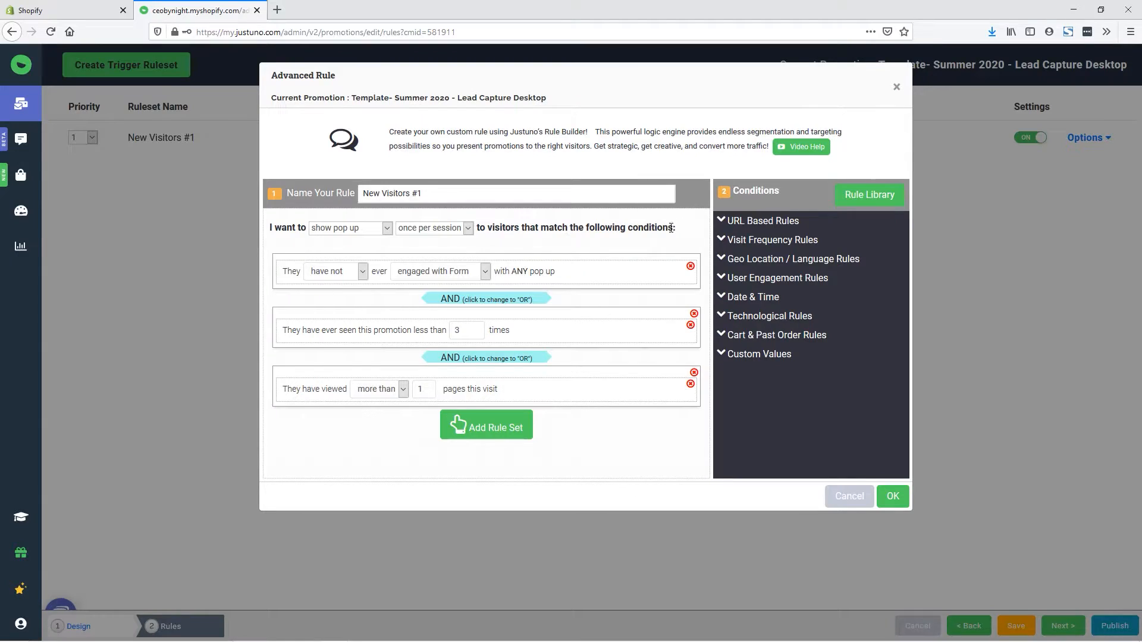
left_click(468, 228)
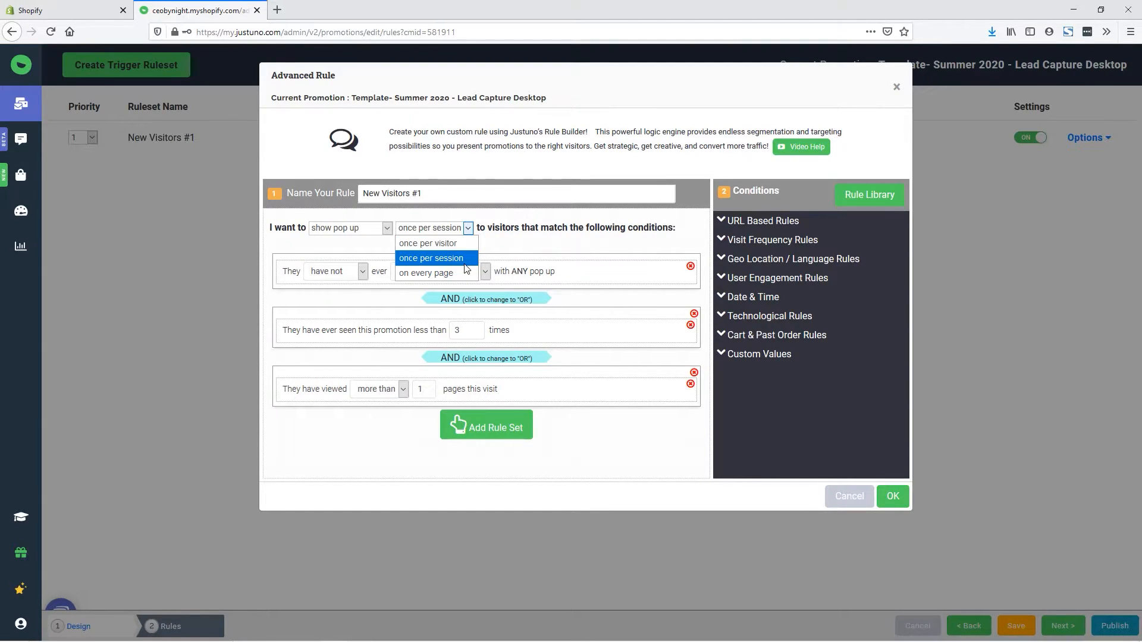
left_click(527, 249)
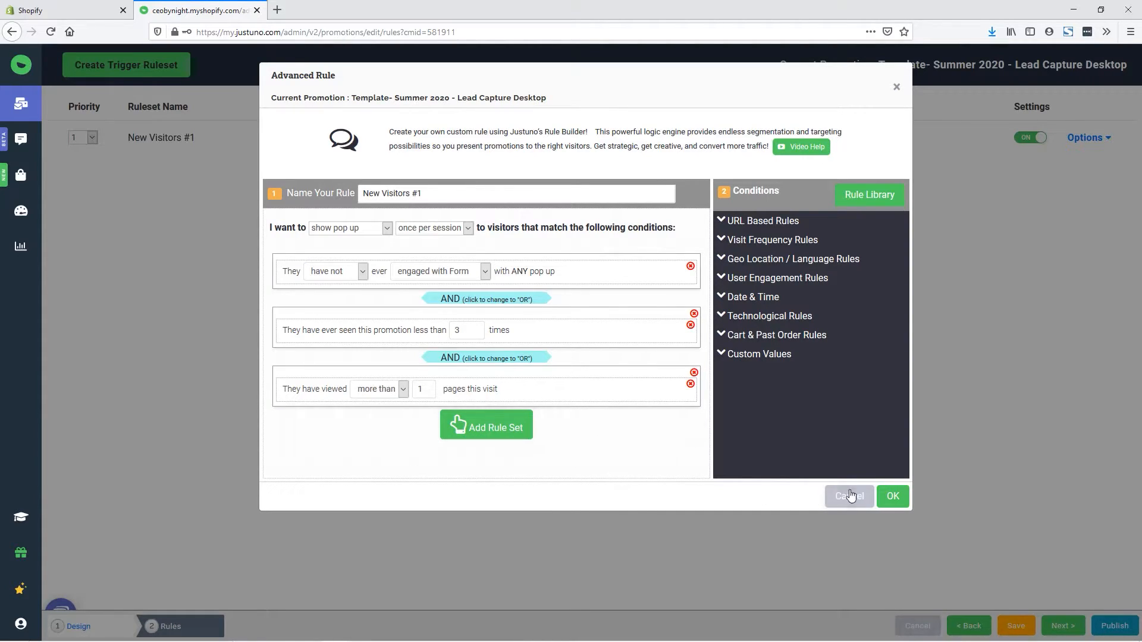
left_click(892, 498)
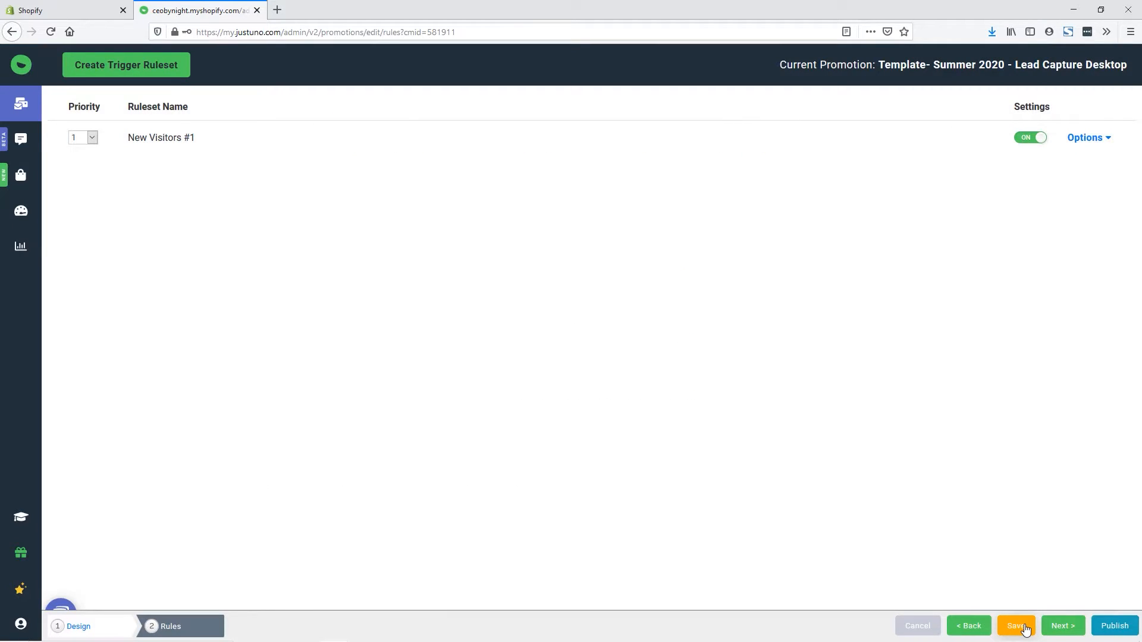
Step: Save the rules, publish the promotion under the revision name "Summer- New Vistors #1", and activate it
left_click(1025, 629)
left_click(1115, 629)
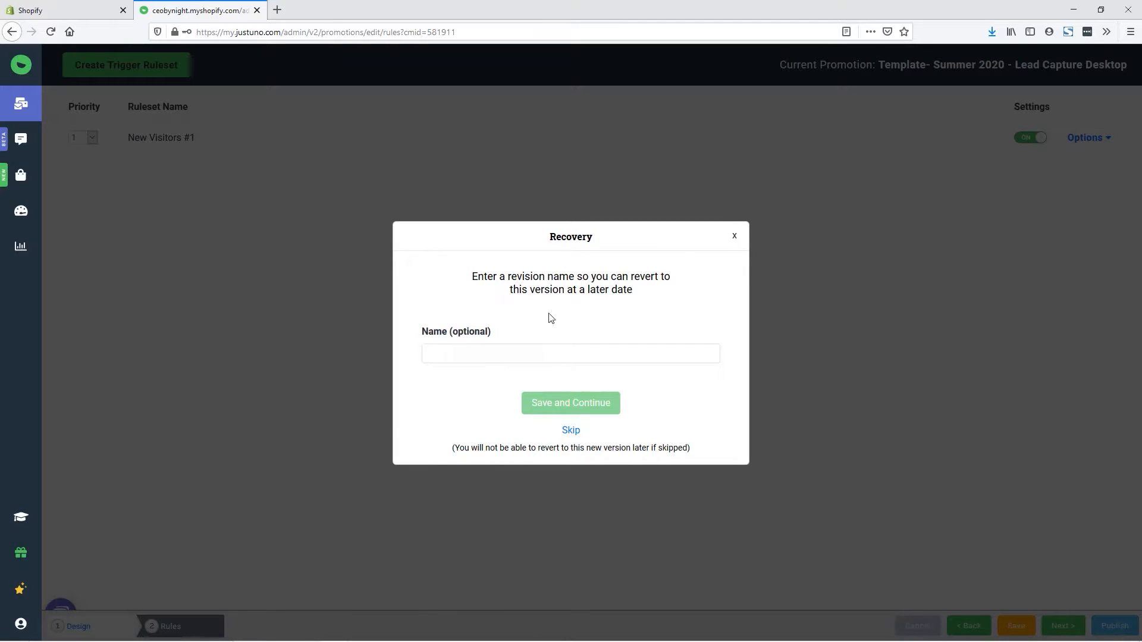
left_click(481, 352)
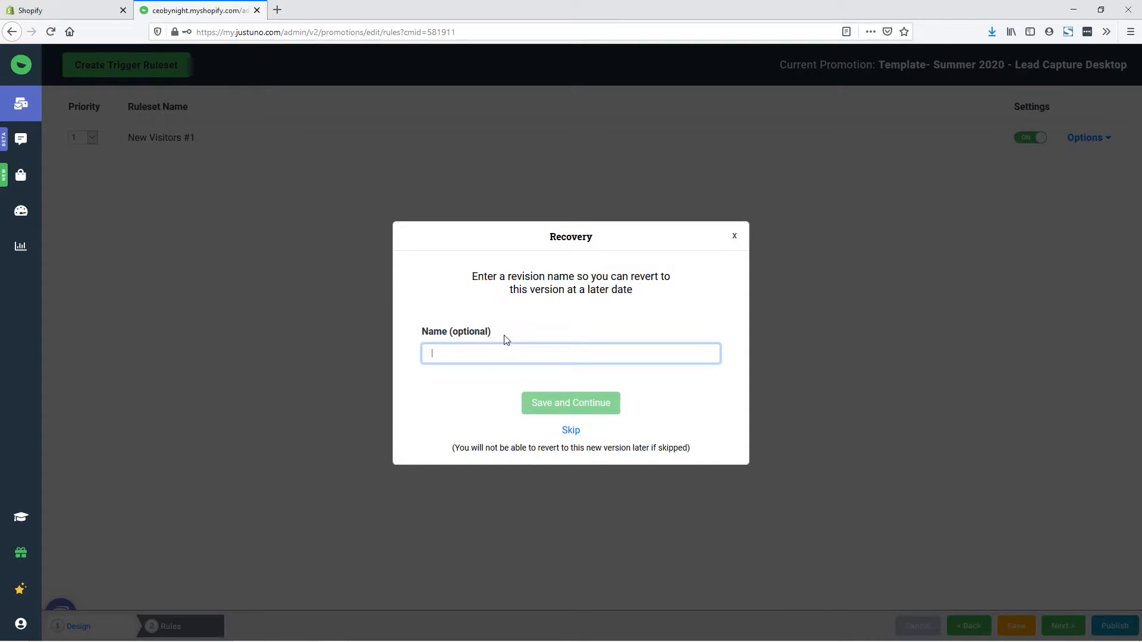
type("Summer- New Vistors #1")
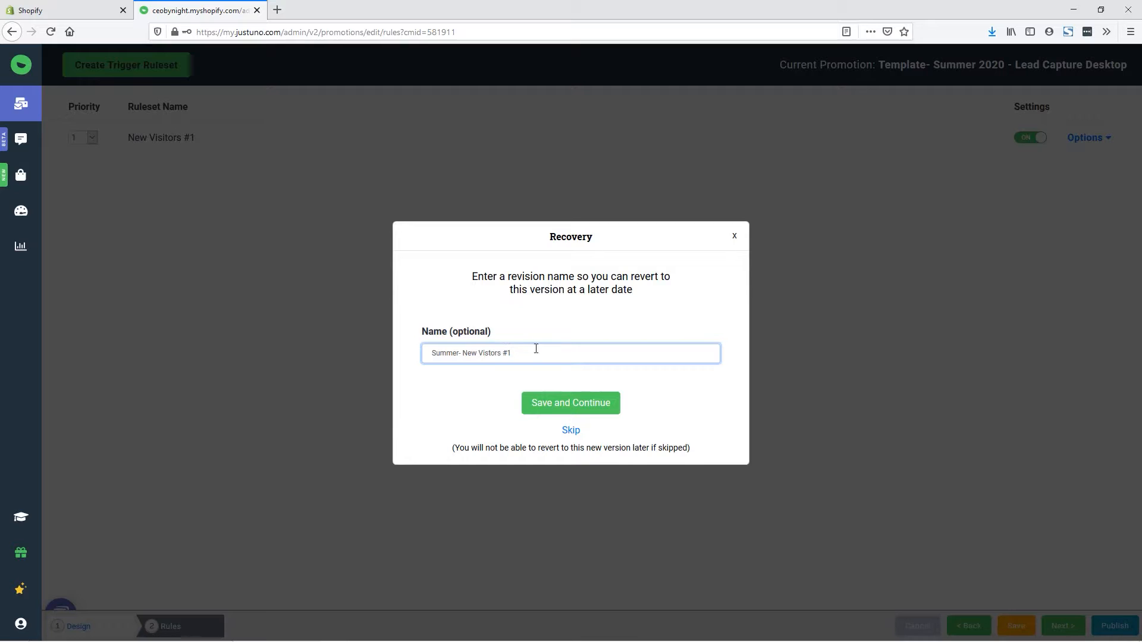
left_click(590, 407)
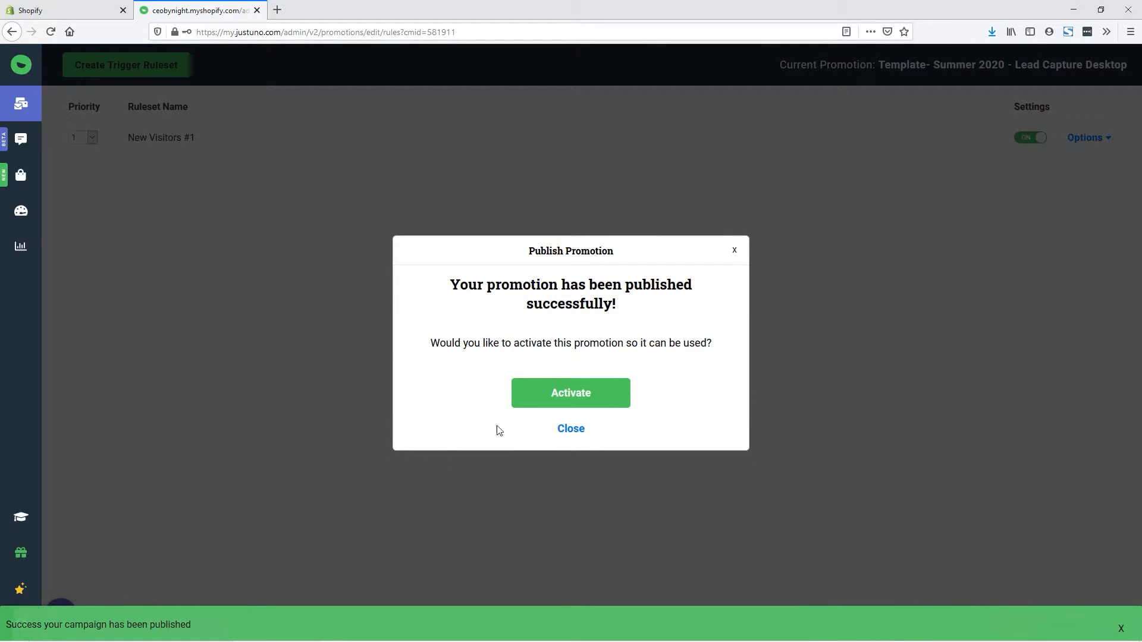
left_click(592, 395)
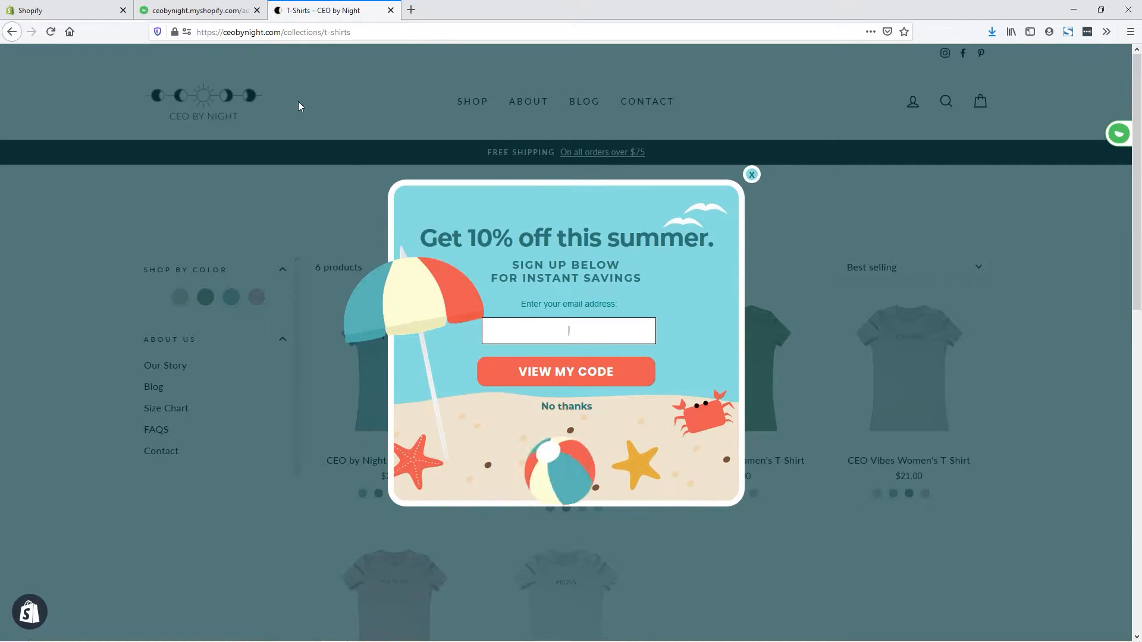
Step: Switch back to Justuno and create a new promotion from the prebuilt "Black Friday Desktop Exit Offer" template in the Black Friday category
left_click(207, 13)
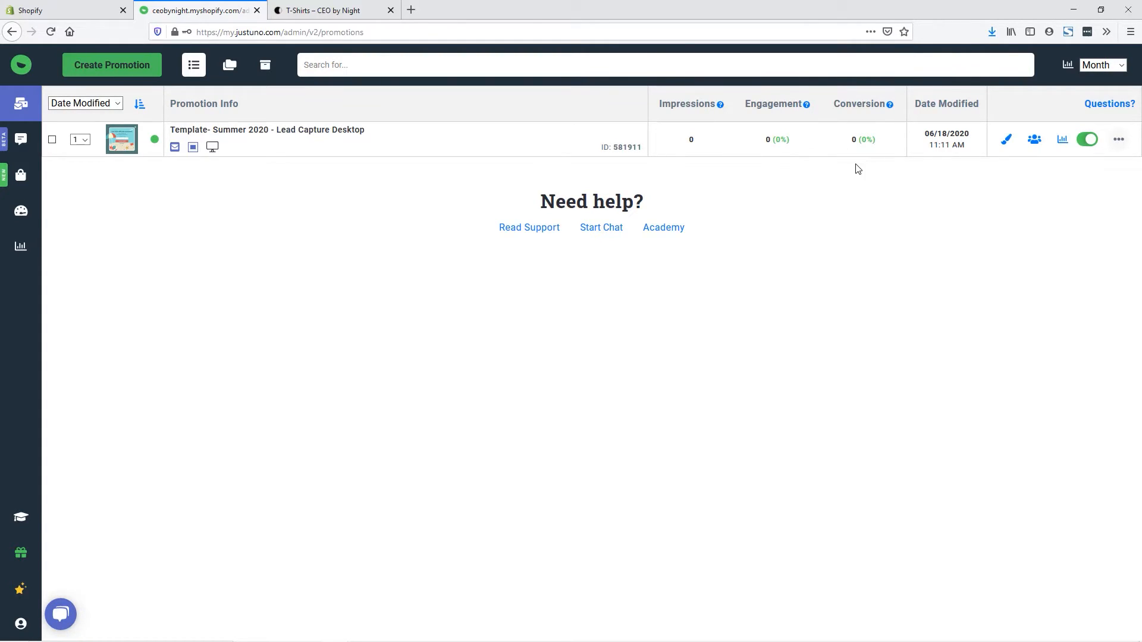
left_click(114, 66)
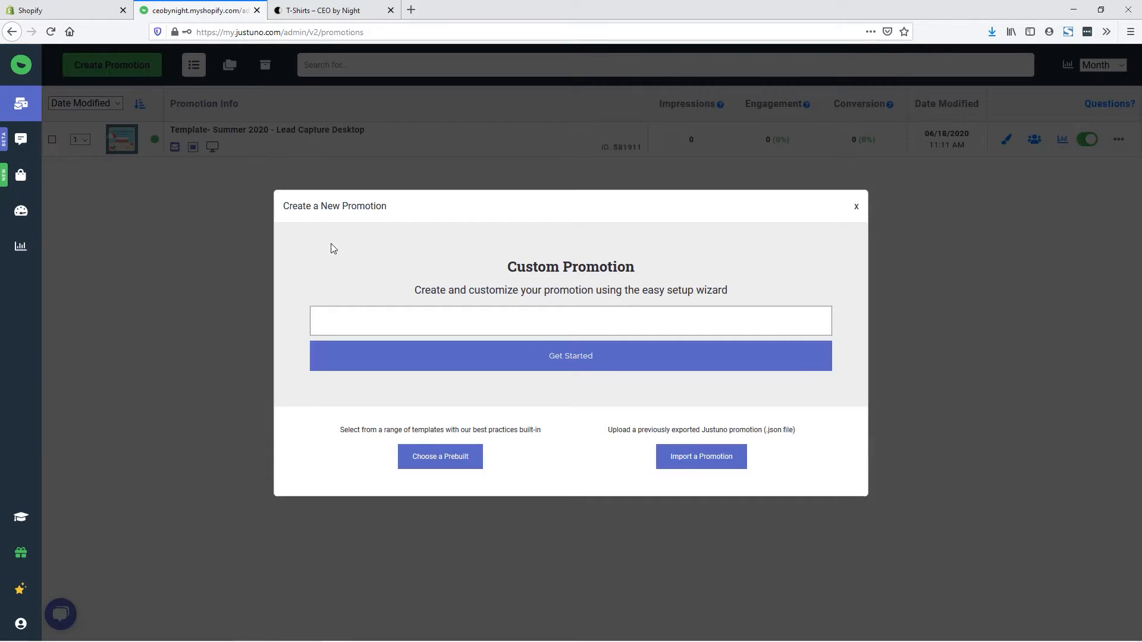
left_click(463, 462)
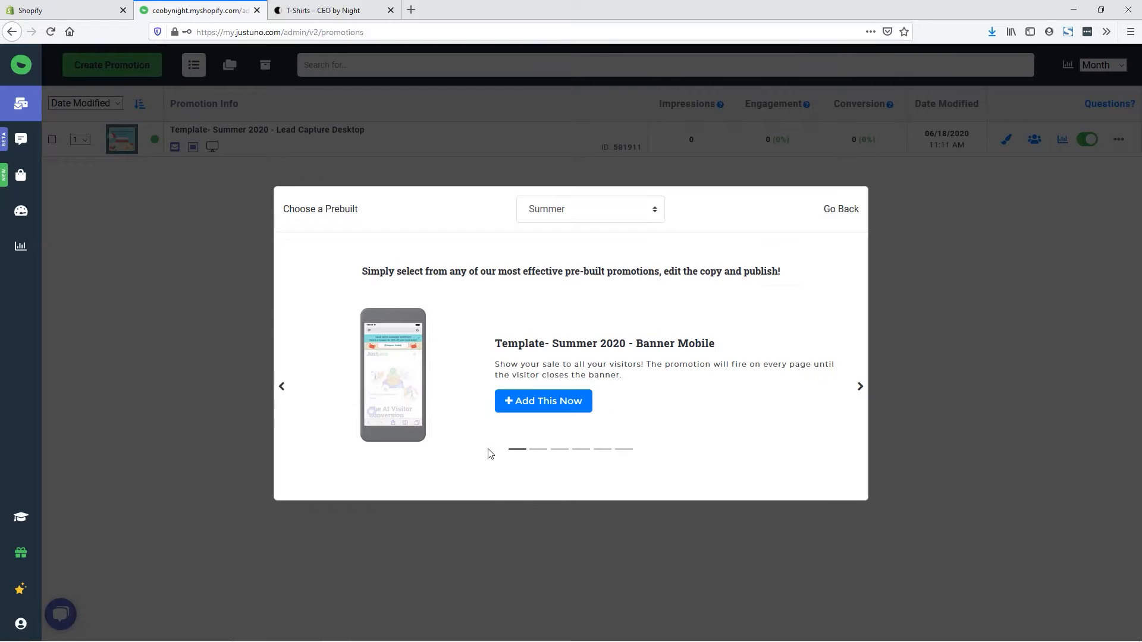
left_click(613, 204)
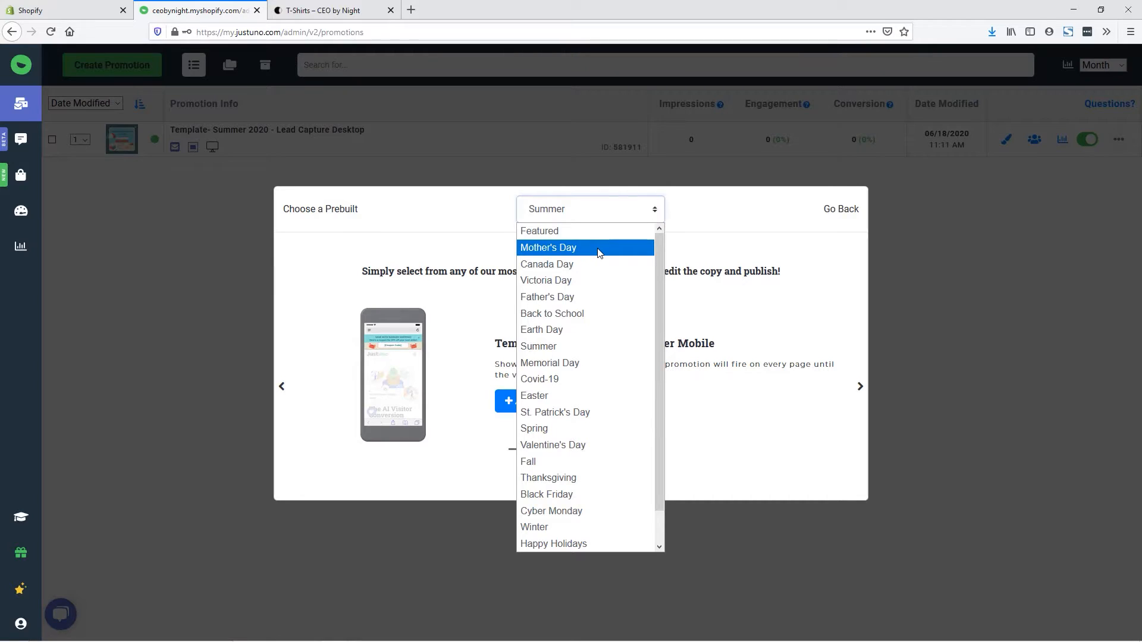
scroll(597, 254, "down", 1)
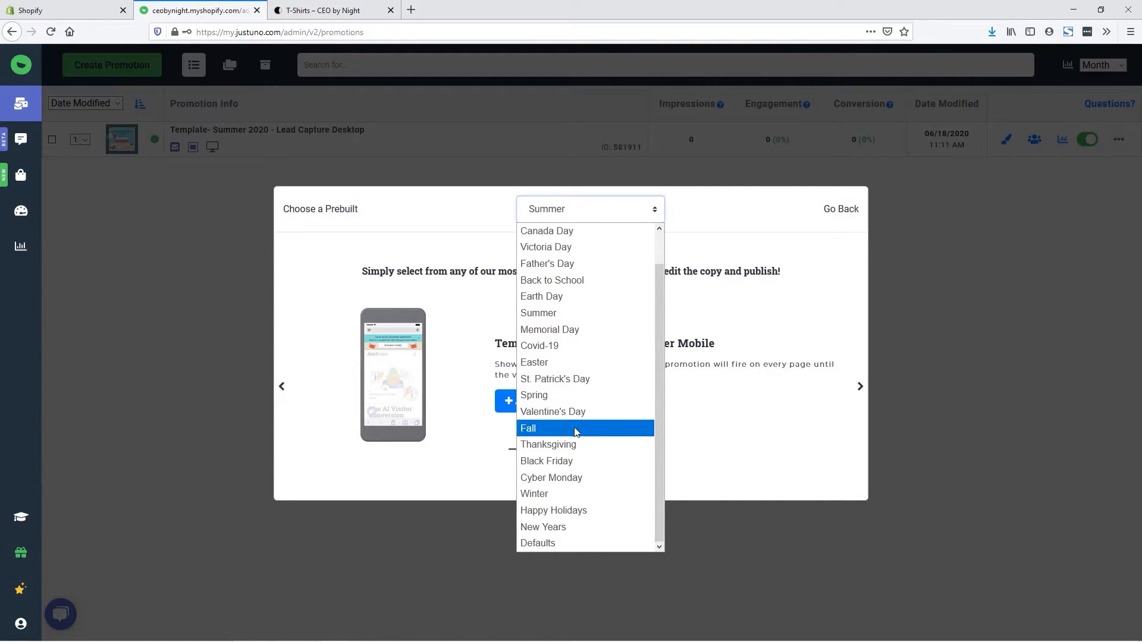
left_click(604, 461)
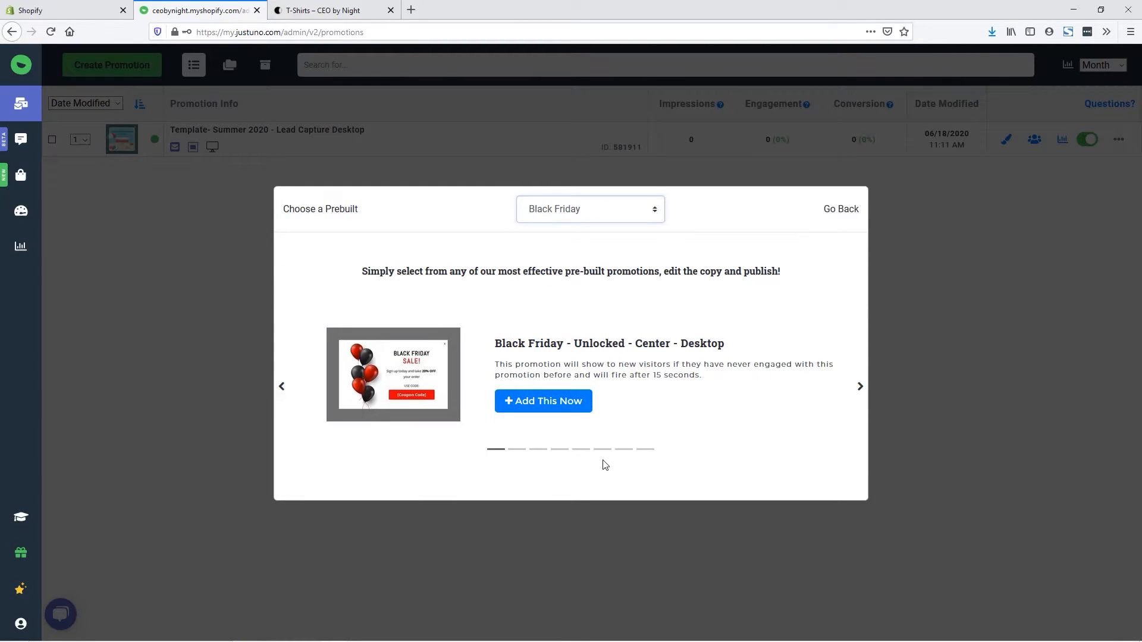
left_click(861, 388)
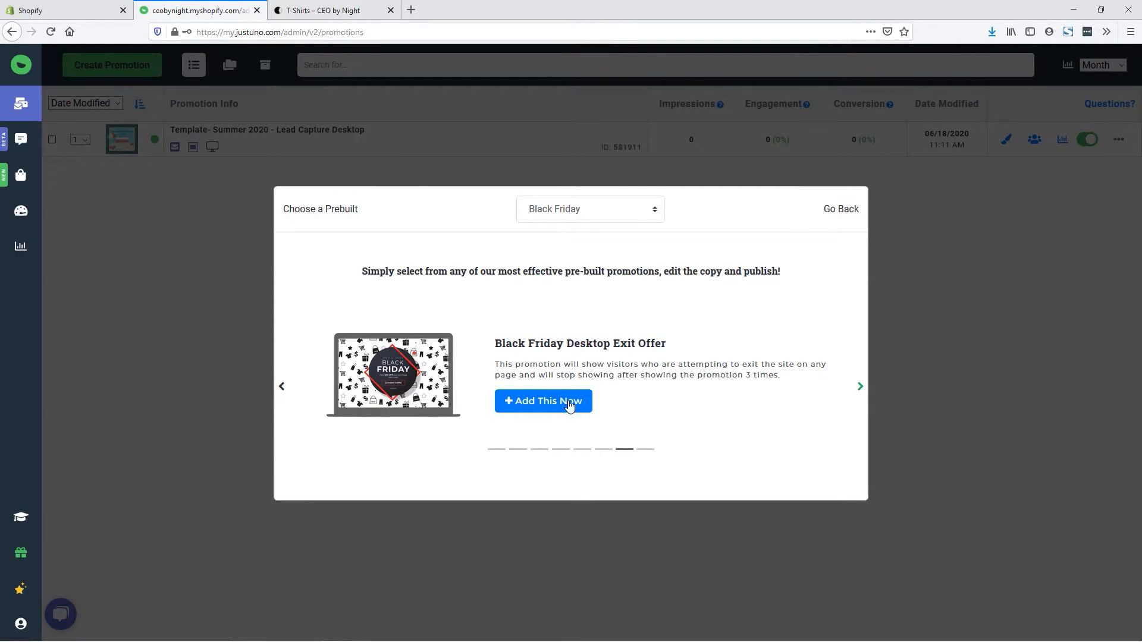
left_click(529, 402)
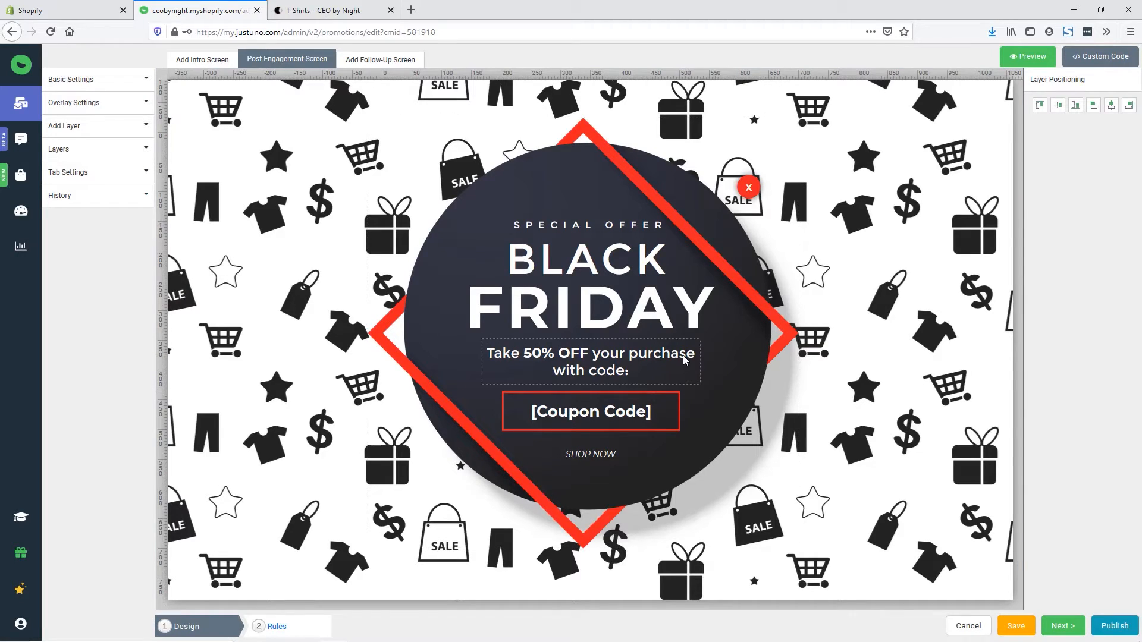
Step: Assign the multi-use coupon code FRIDAY50 to the coupon layer, and save the design while continuing to the promotion's rules
left_click(542, 321)
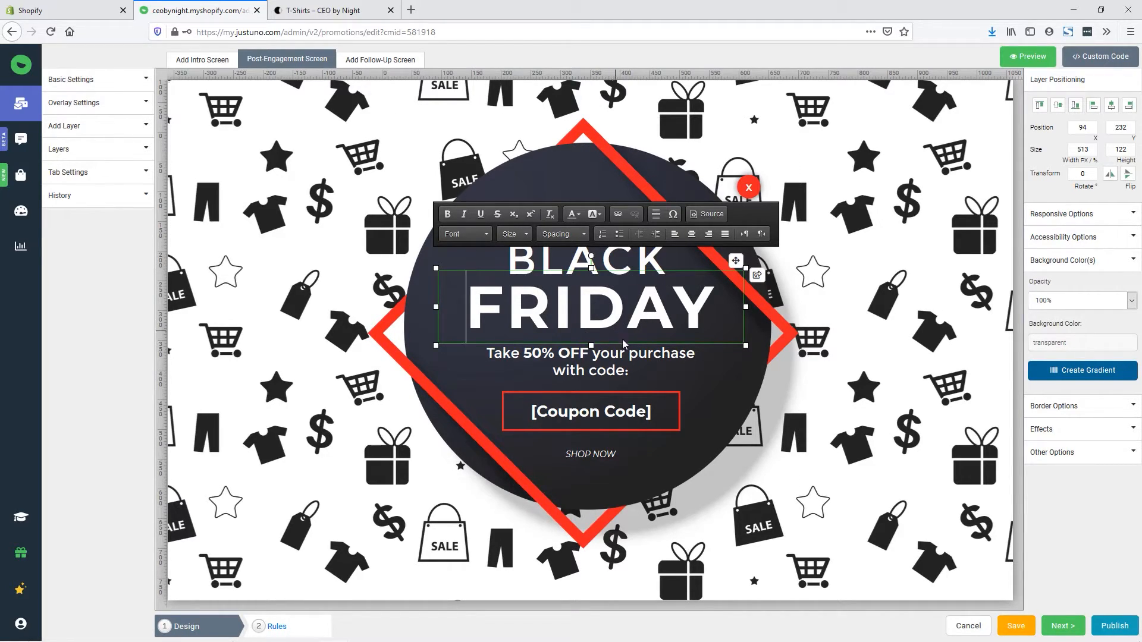
left_click(595, 415)
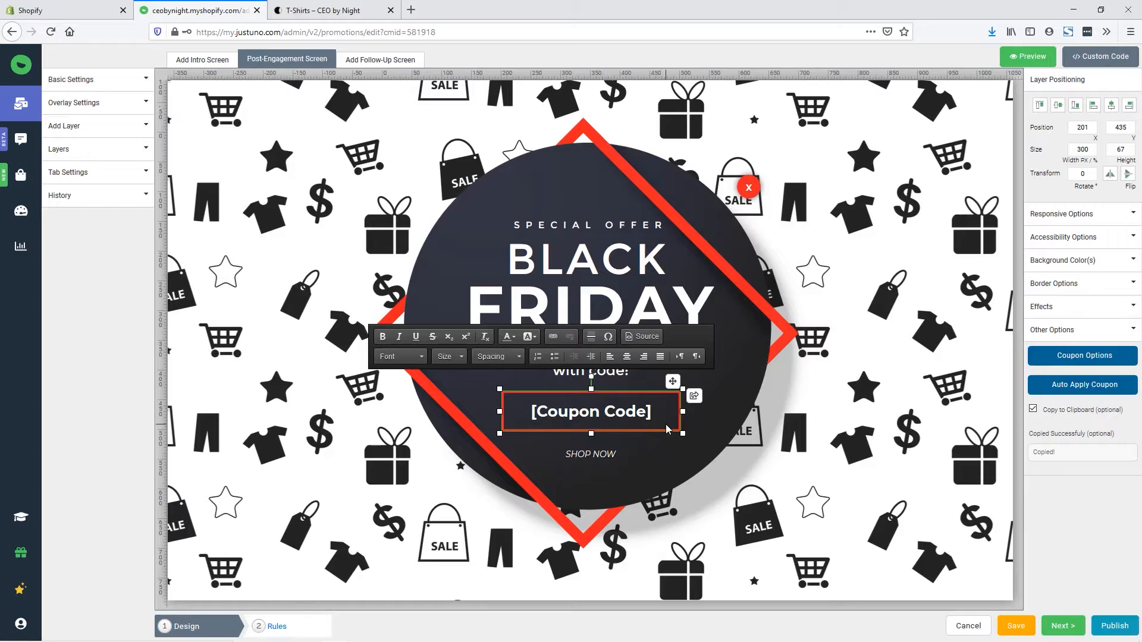
left_click(1068, 359)
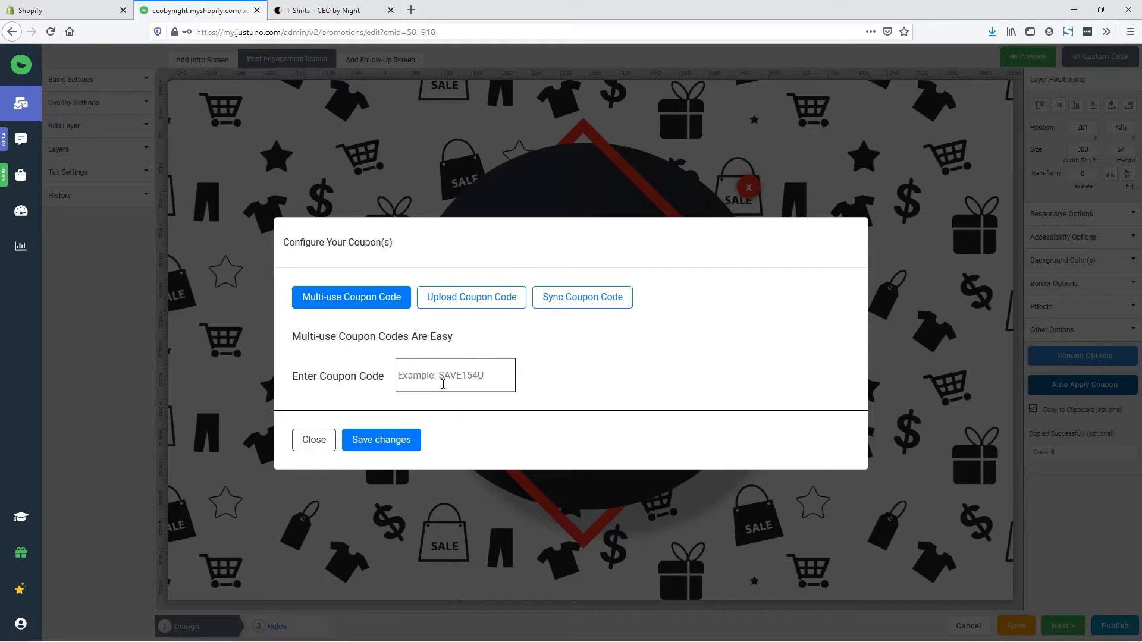
left_click(430, 379)
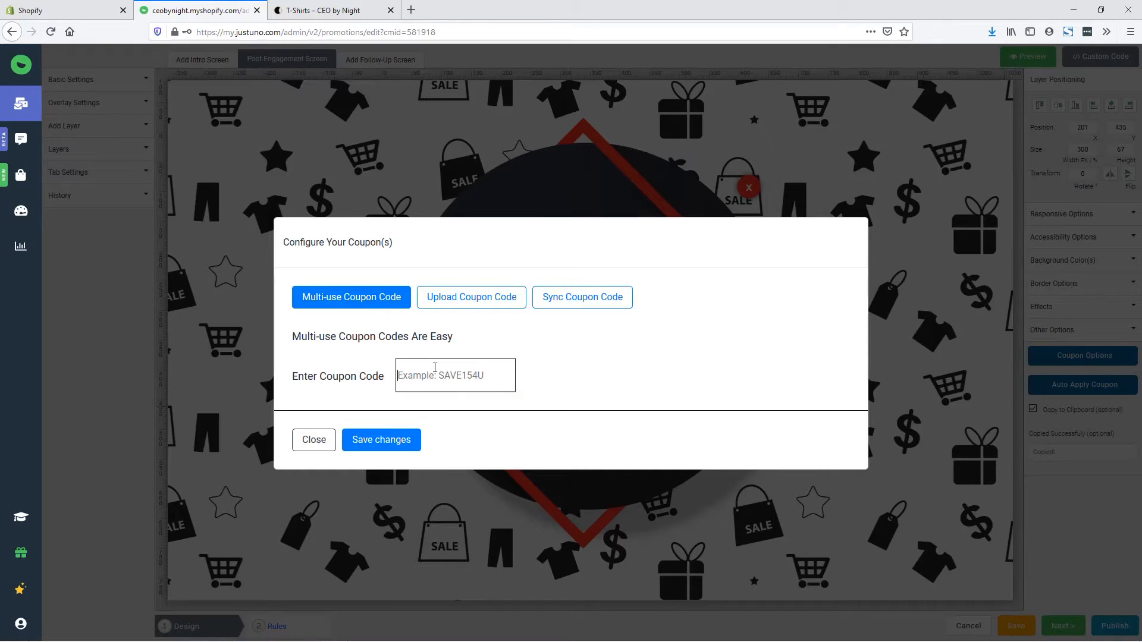
type("FRIDAY50")
left_click(385, 442)
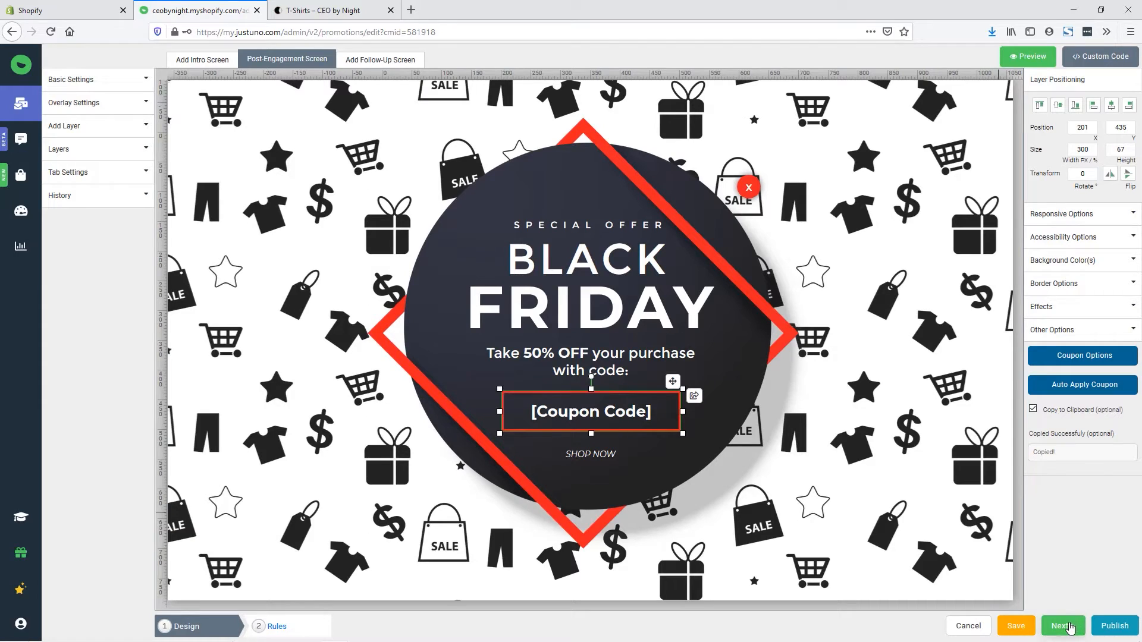
left_click(1063, 626)
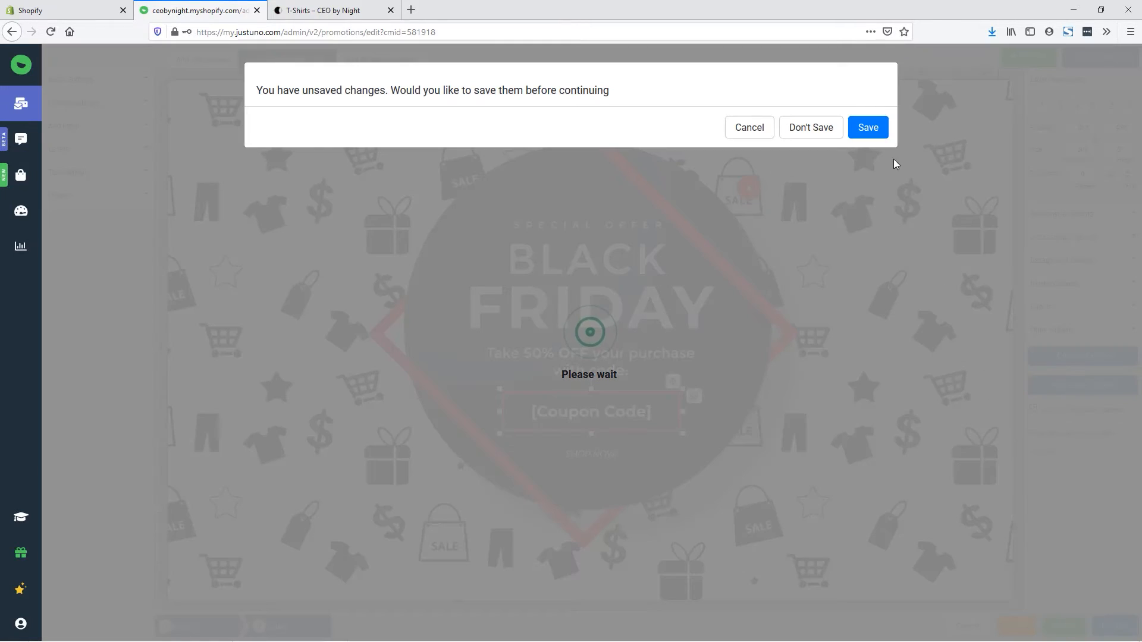
left_click(866, 128)
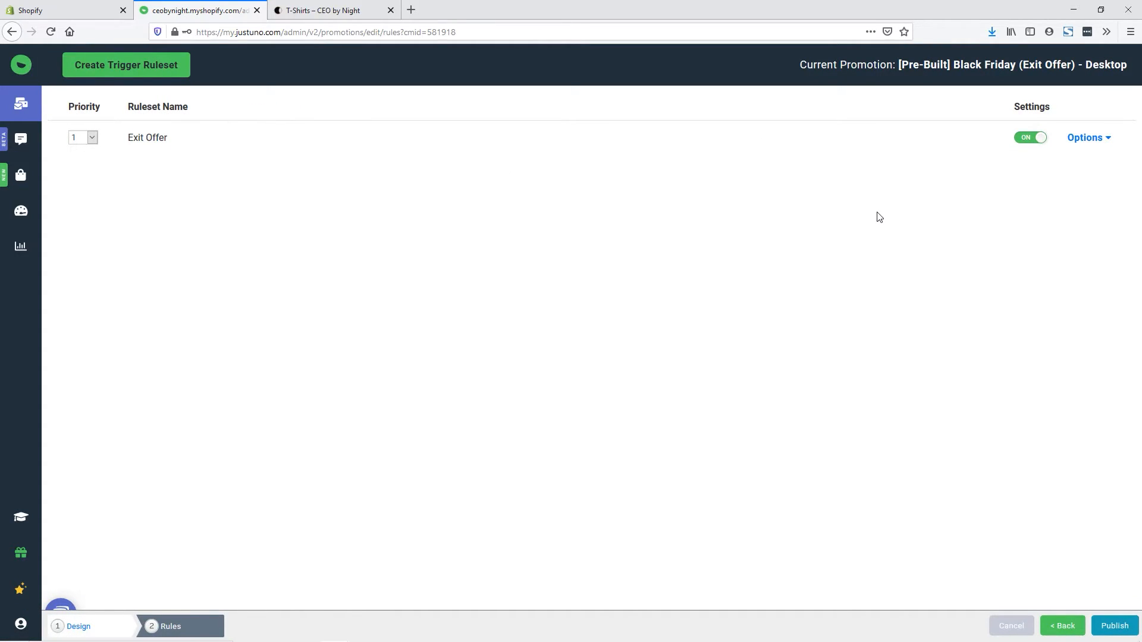
Step: Open the "Exit Offer" ruleset for editing, review its basic display options, and switch it to advanced mode
left_click(1093, 139)
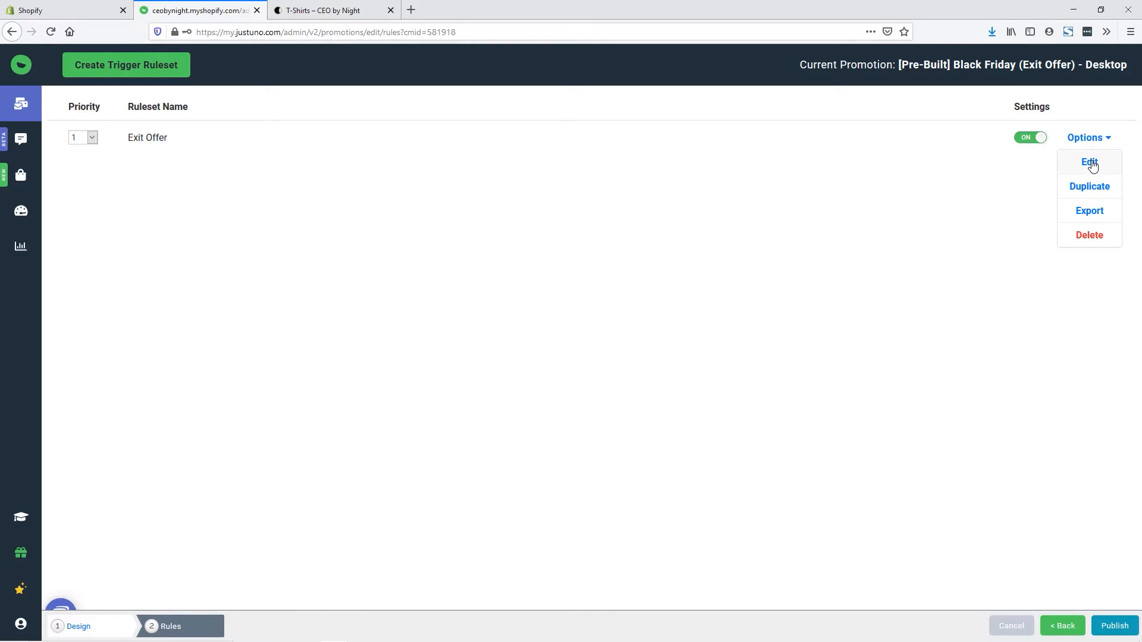
left_click(1093, 165)
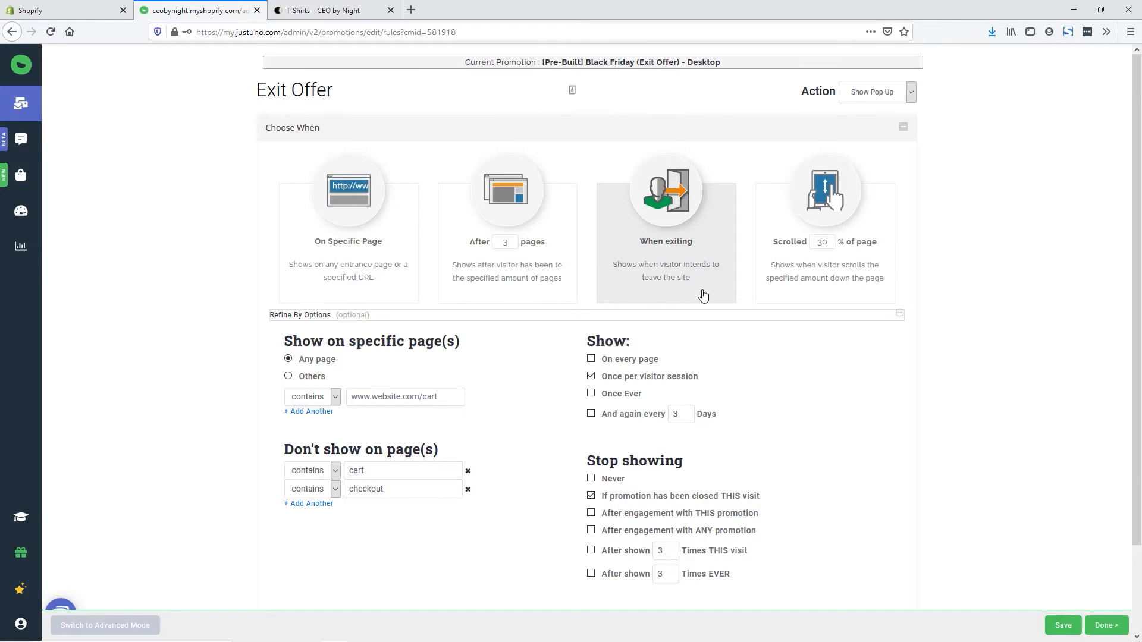
scroll(760, 375, "down", 1)
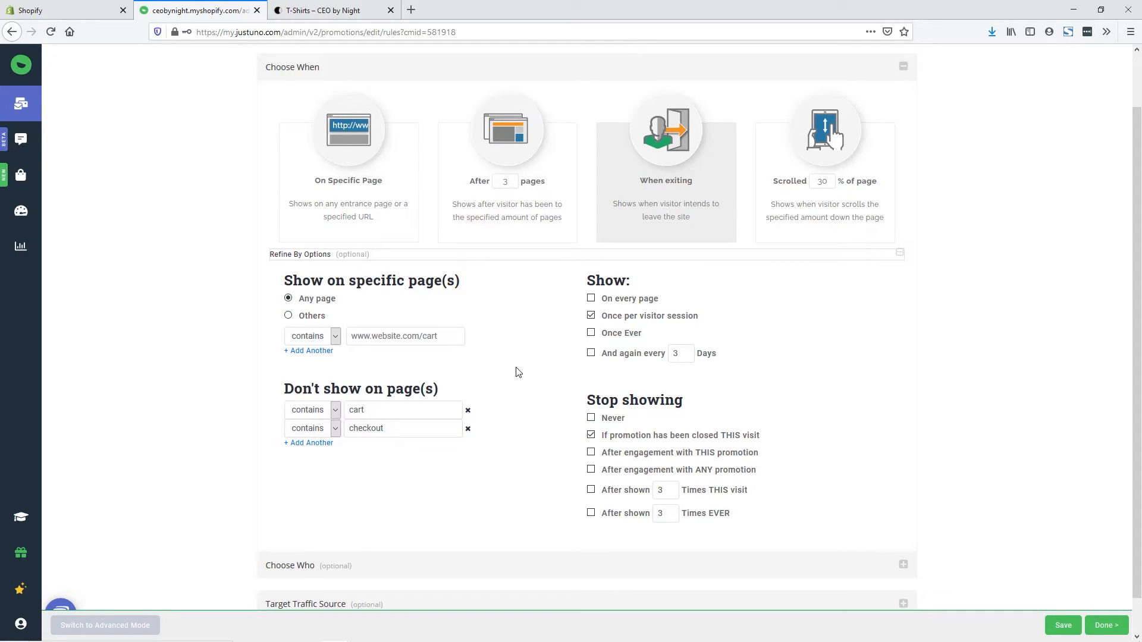
scroll(940, 325, "up", 1)
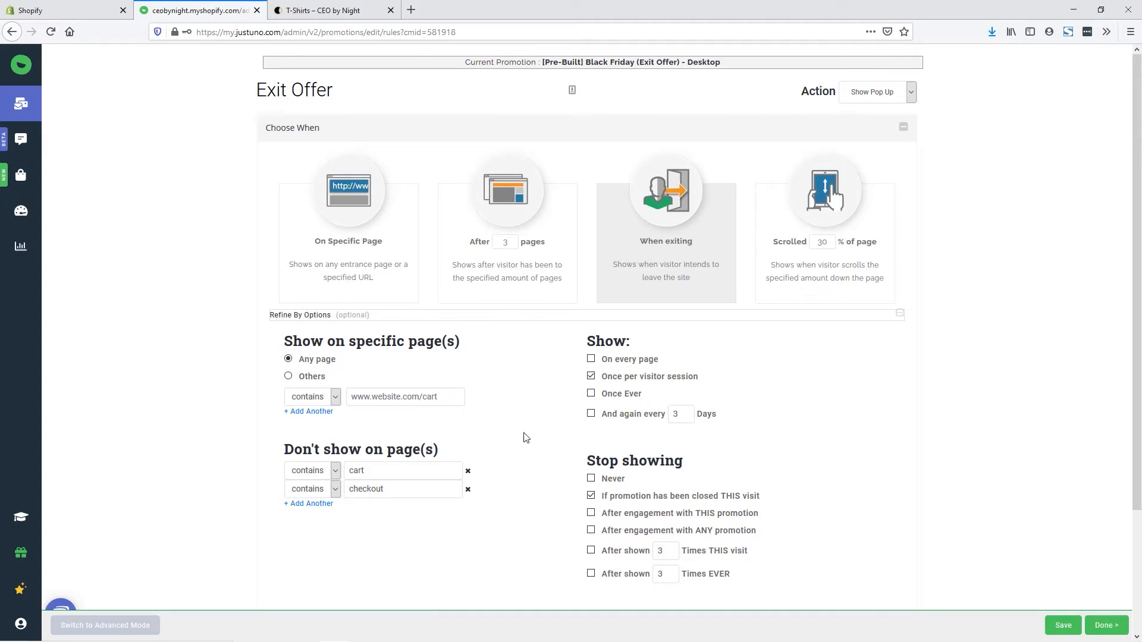
left_click(114, 634)
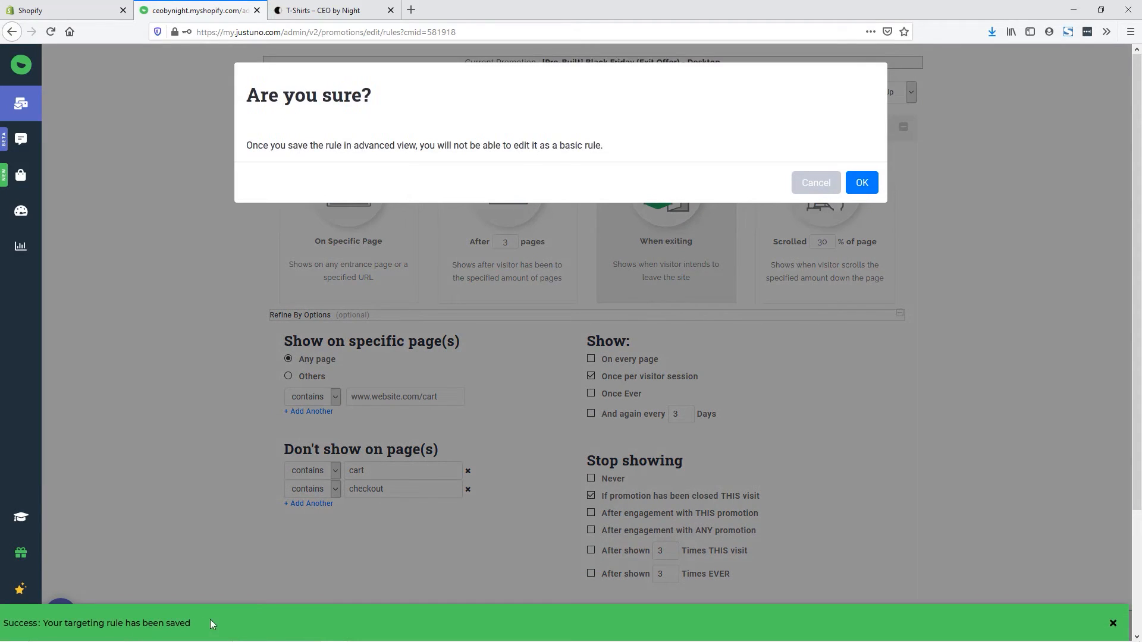
left_click(871, 185)
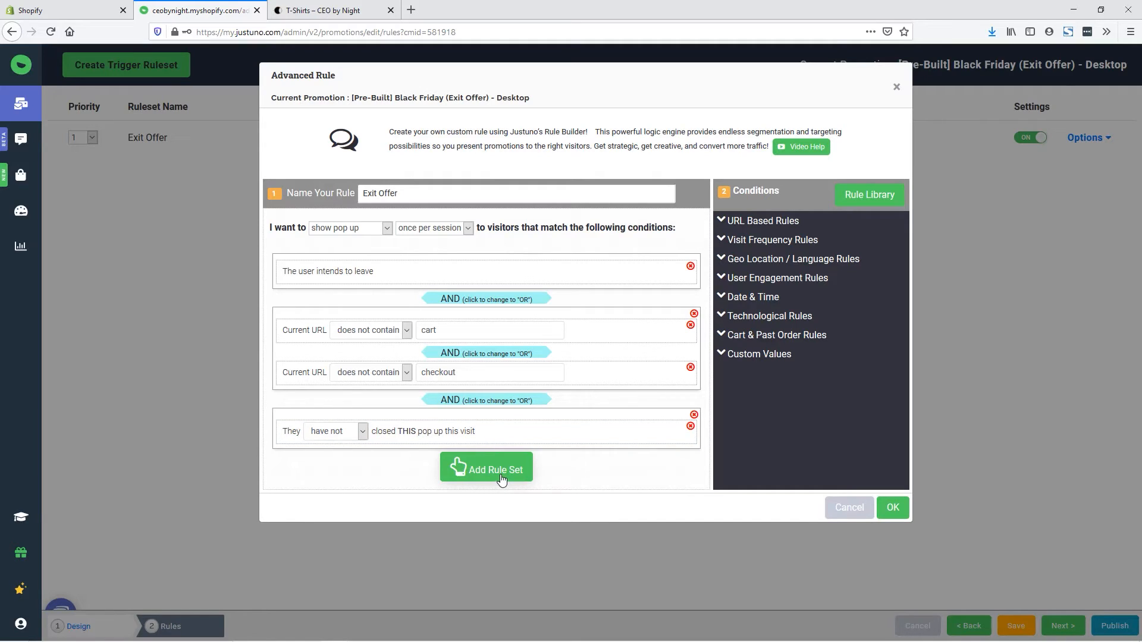
Step: Add a condition that this visit's cart total amount is greater than $1, remove the closed-this-pop-up condition, and accept the rule
left_click(762, 336)
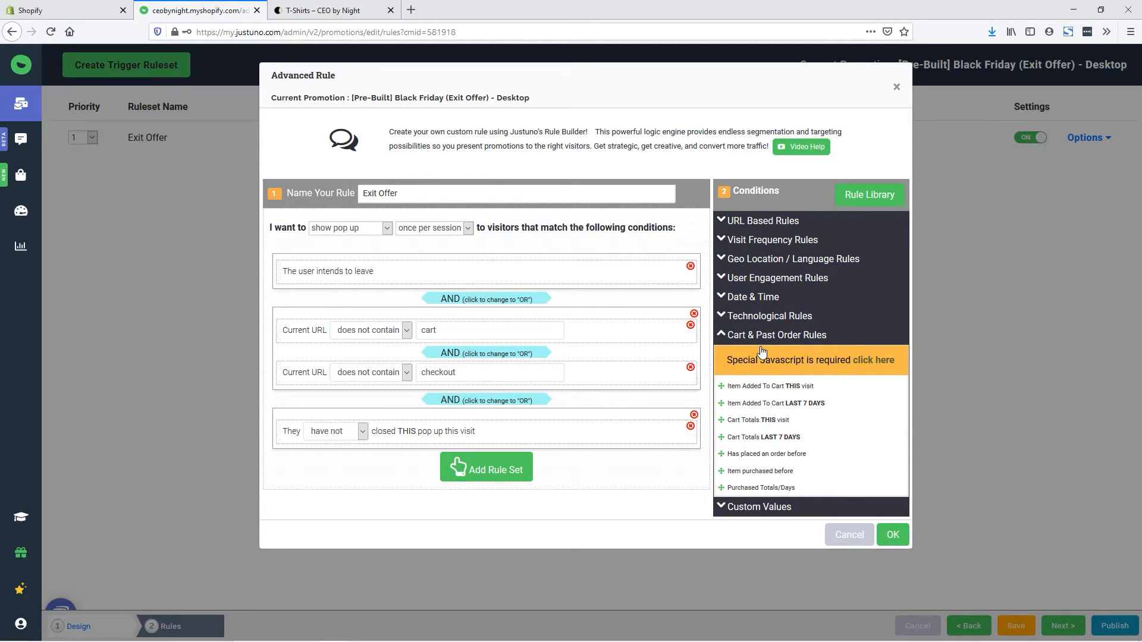
left_click_drag(780, 419, 408, 458)
left_click_drag(408, 457, 408, 459)
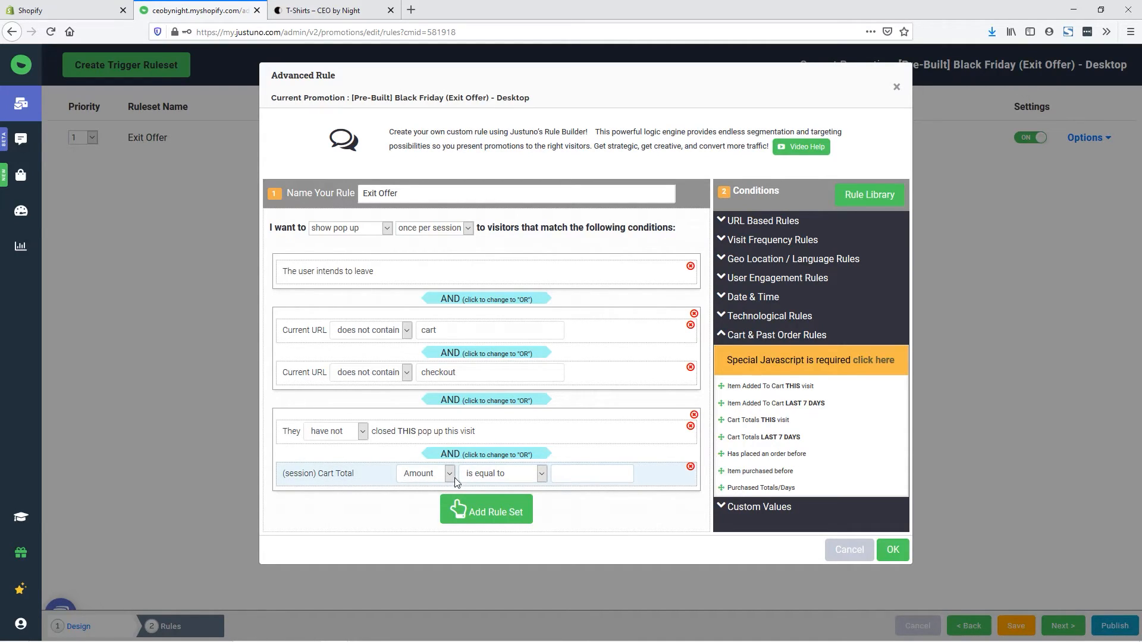
left_click(541, 478)
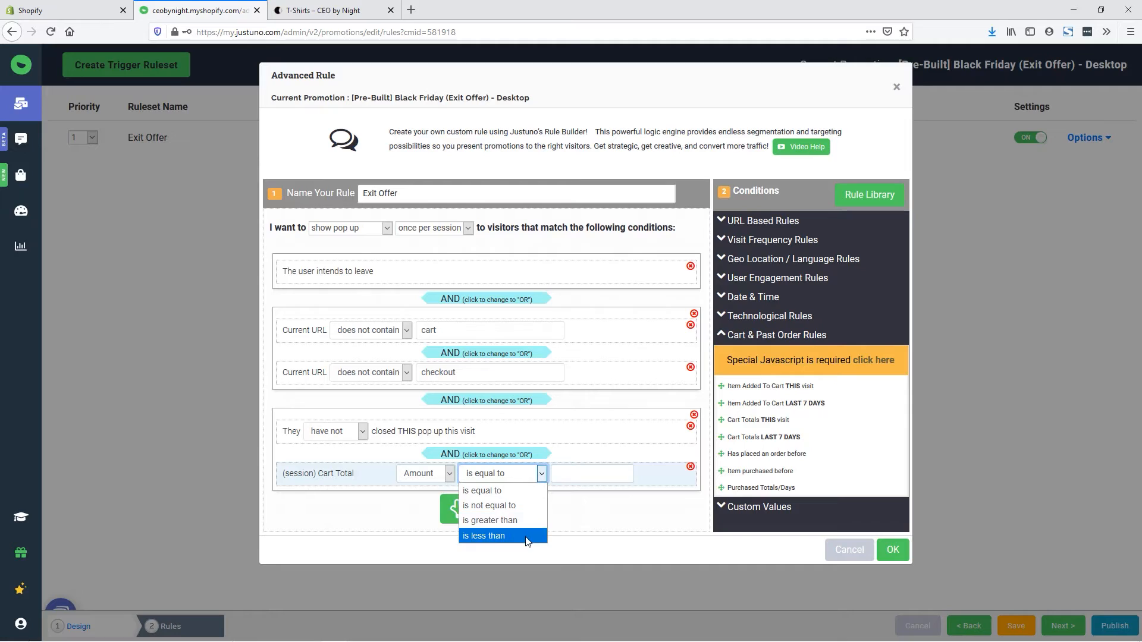
left_click(516, 521)
left_click(580, 476)
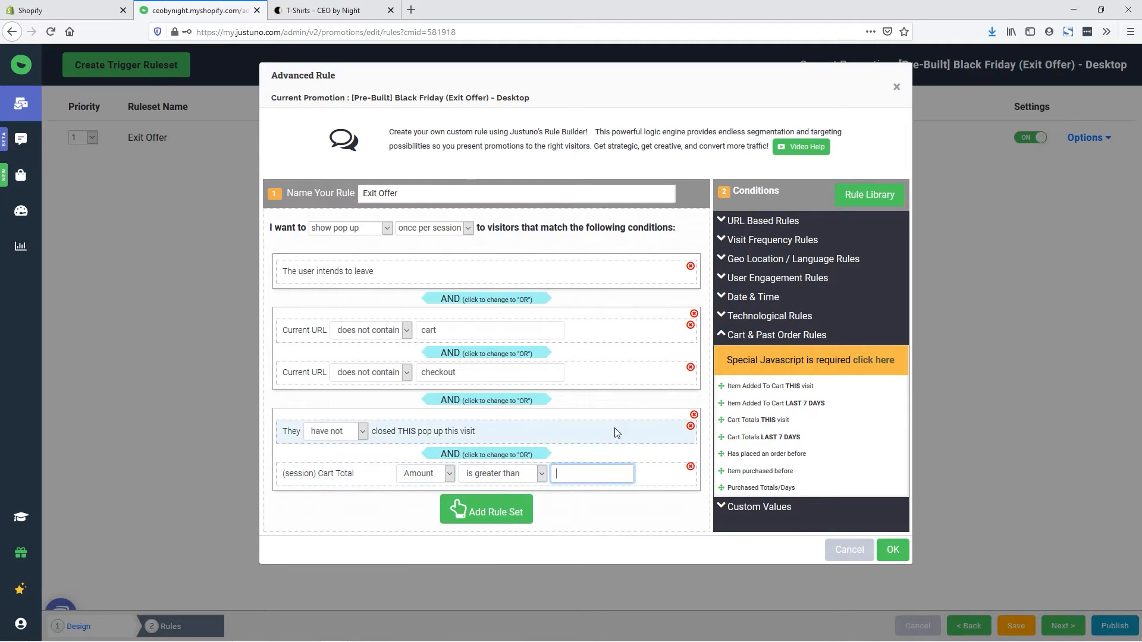
type("$1")
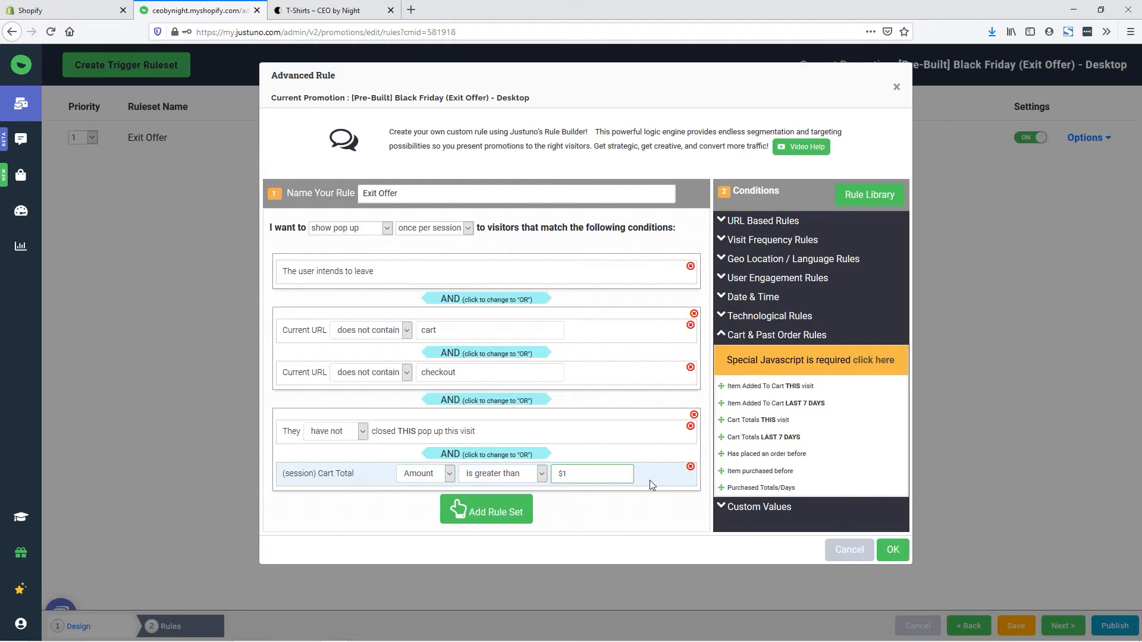
left_click(690, 426)
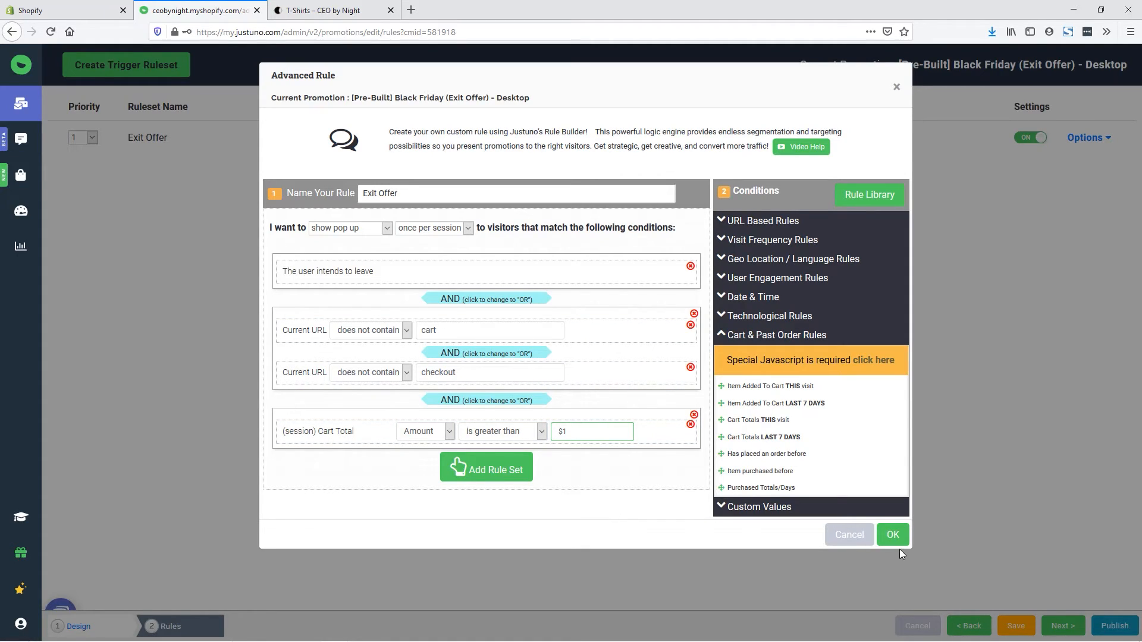
left_click(893, 535)
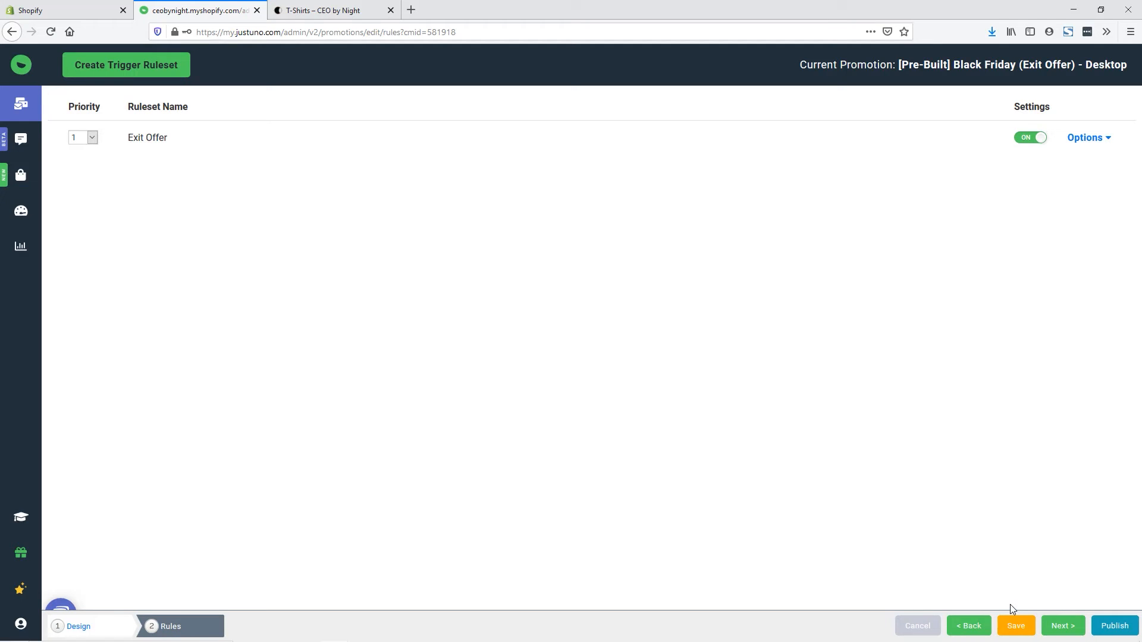
Step: Save the Black Friday promotion's rules and publish it under the revision name "Black Friday #1"
left_click(1023, 632)
left_click(1104, 631)
left_click(481, 351)
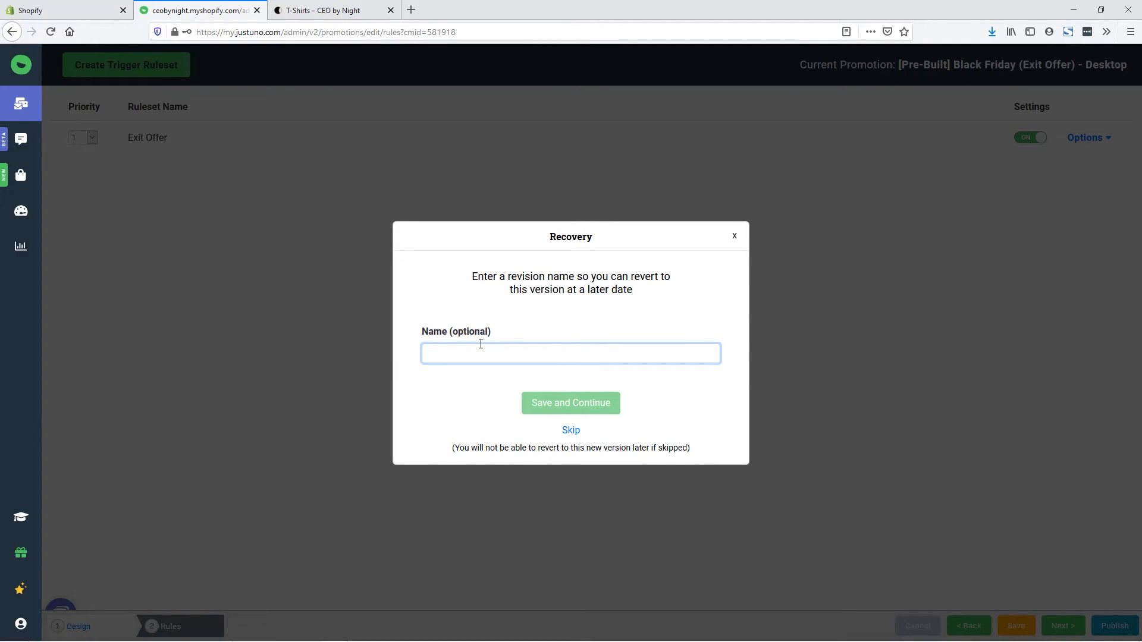
type("Black Friday")
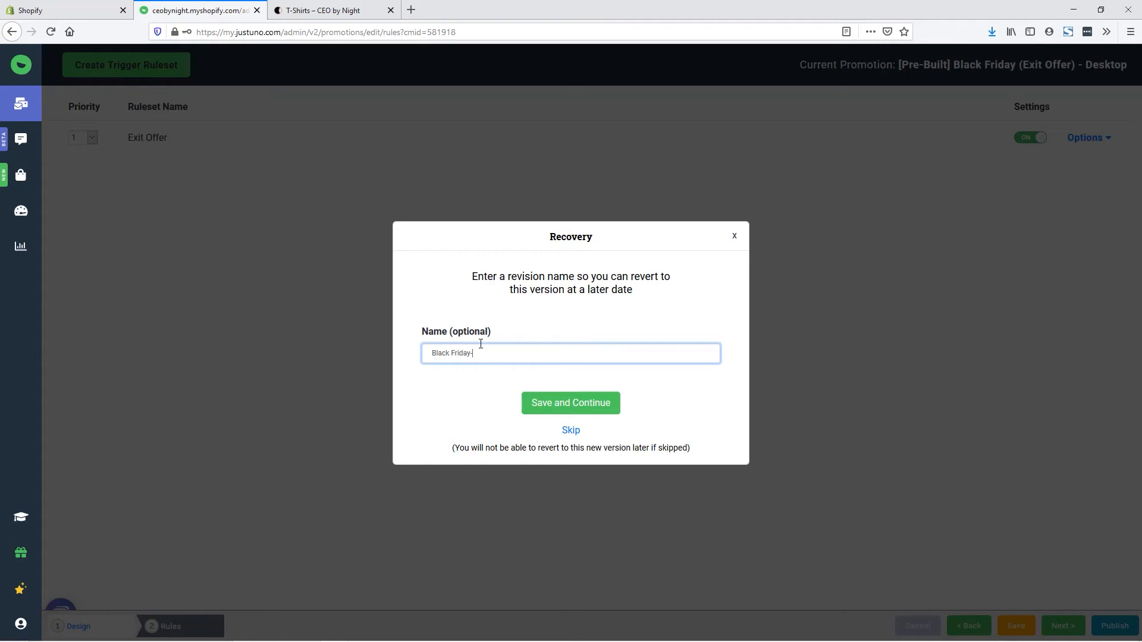
type("- #1")
left_click(472, 354)
key("BackSpace")
left_click(553, 407)
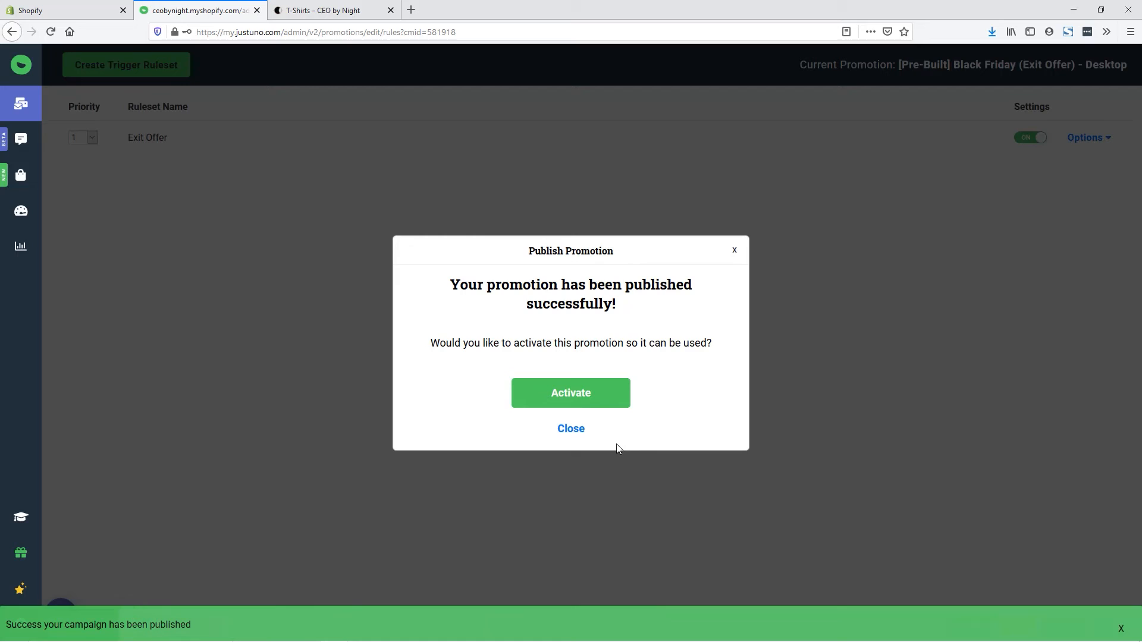
Step: Decline activating the Black Friday promotion and return to the promotions list to check the summer promotion's status
left_click(571, 428)
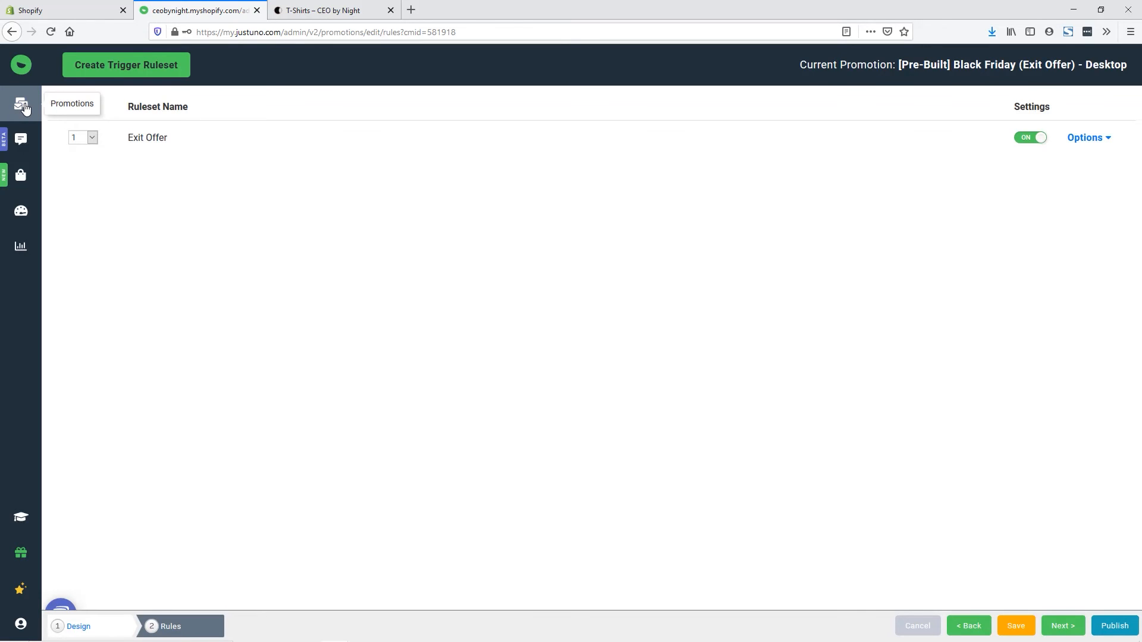
left_click(24, 107)
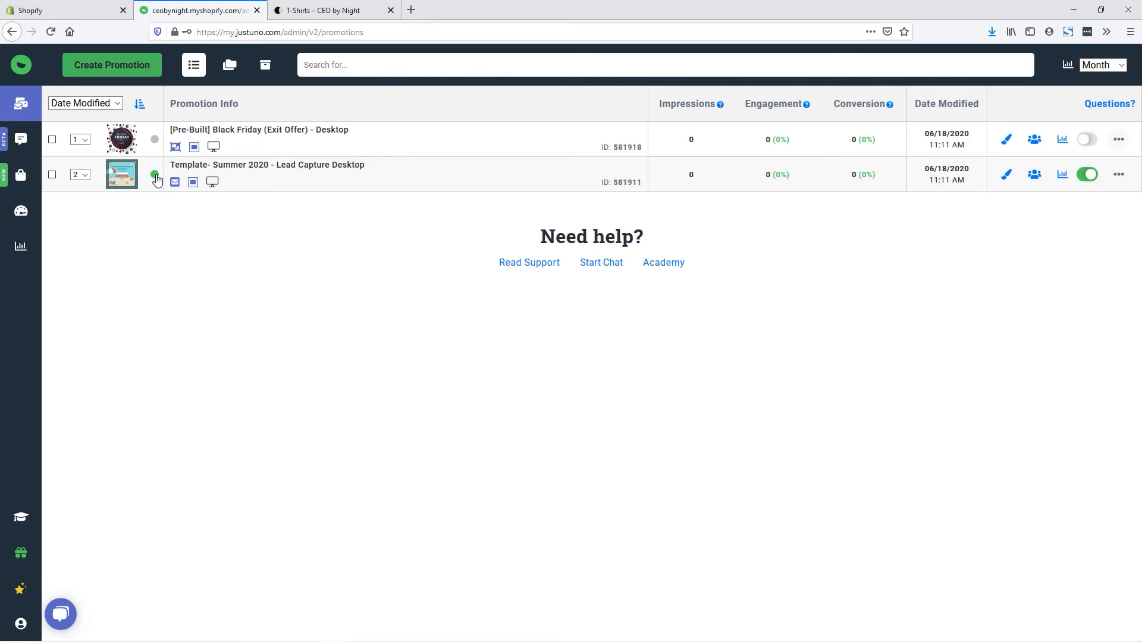
mouse_move(155, 180)
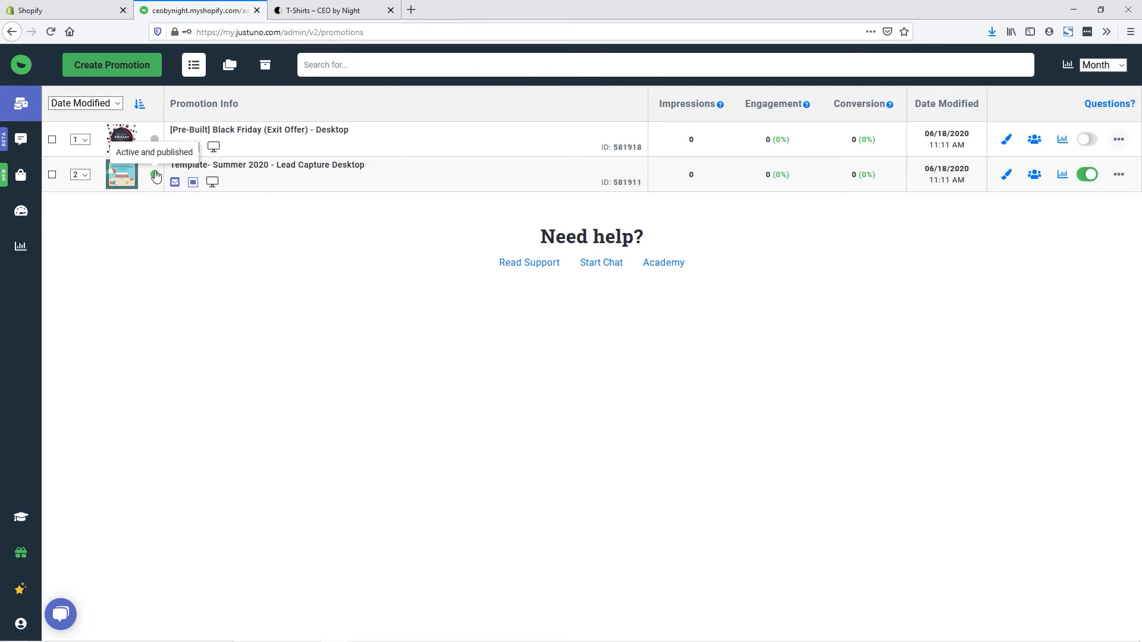